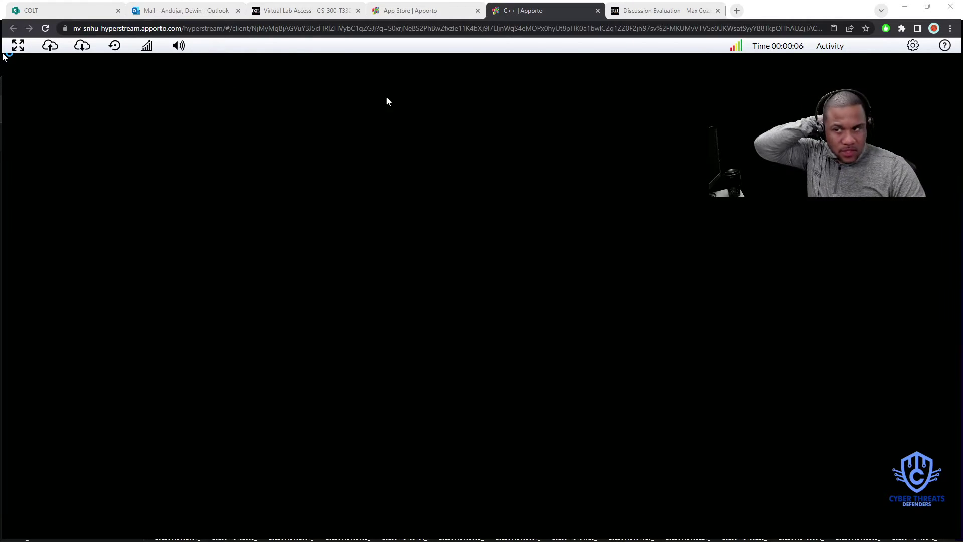
Switch to the Virtual Lab Access tab, then return to the C++ session's remote desktop.
left_click(165, 10)
left_click(291, 10)
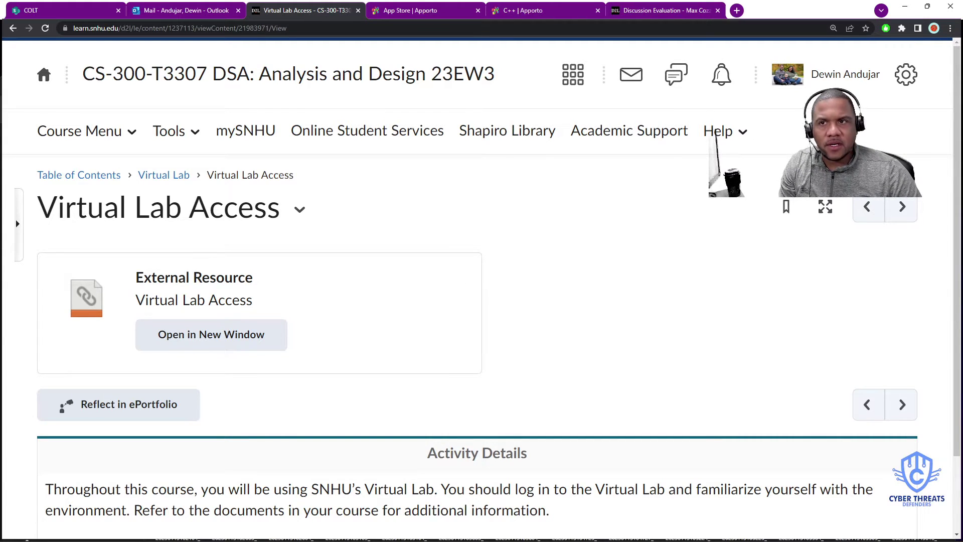
left_click(538, 14)
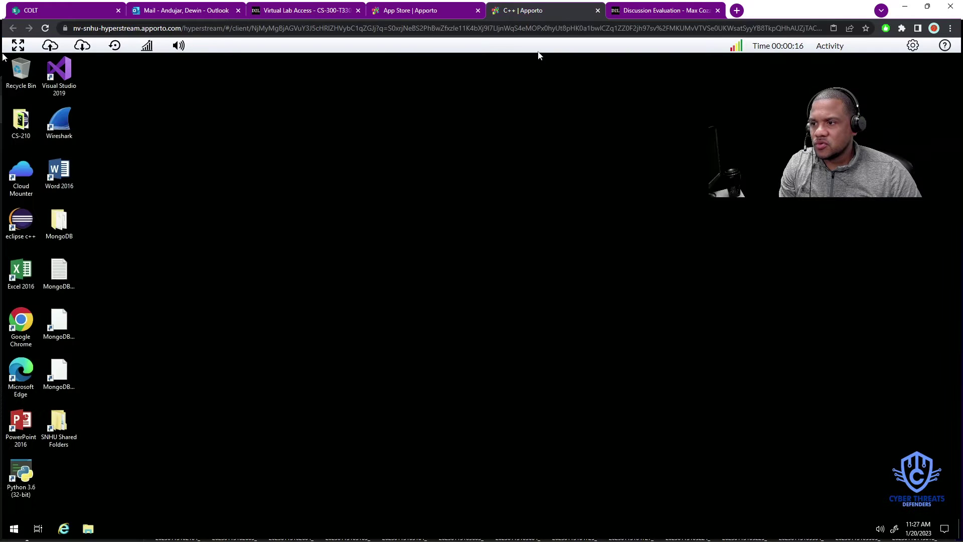
View the App Store tab, return to the remote desktop, then select and deselect desktop shortcuts.
left_click(376, 14)
left_click(562, 11)
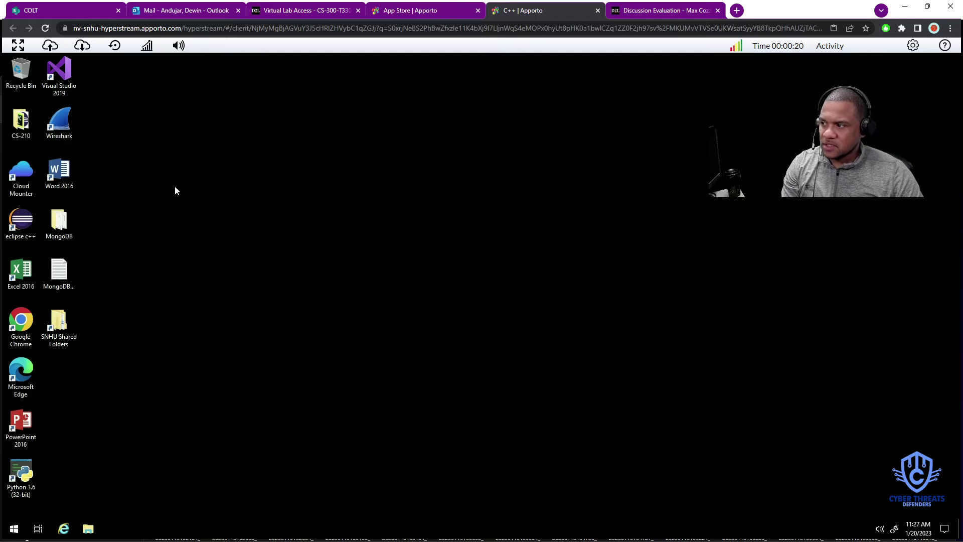
left_click_drag(192, 457, 3, 150)
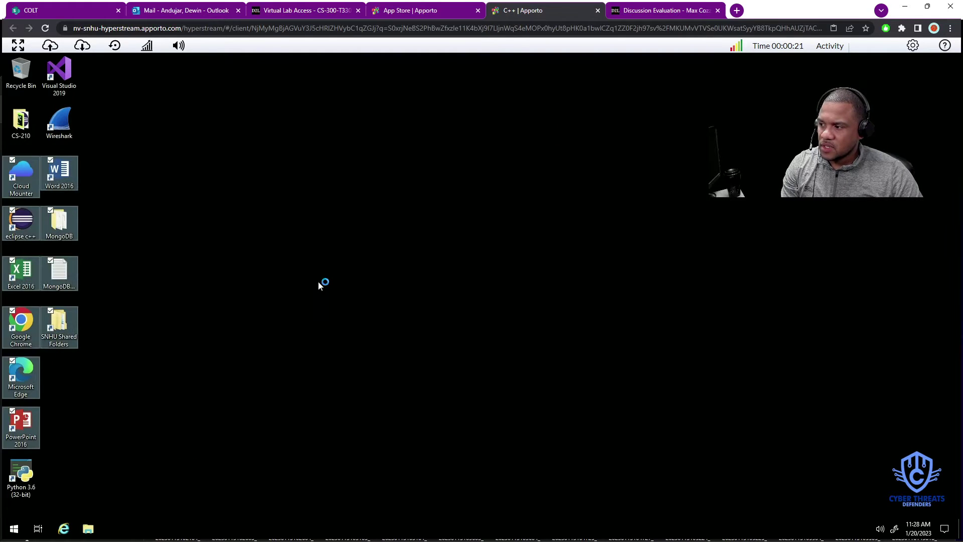
left_click(475, 299)
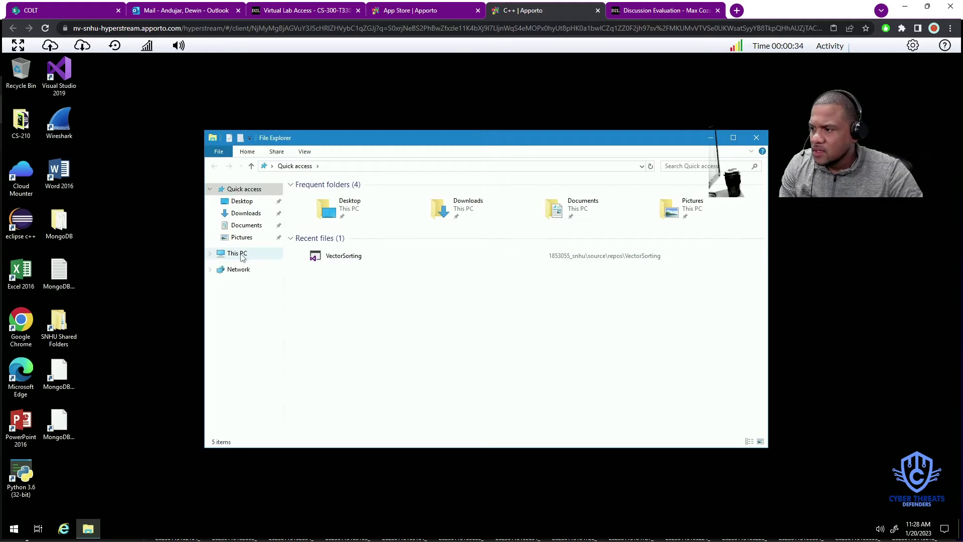
Open the DFS-MyDocuments (U:) drive from This PC, then launch Google Chrome from the desktop.
left_click(237, 253)
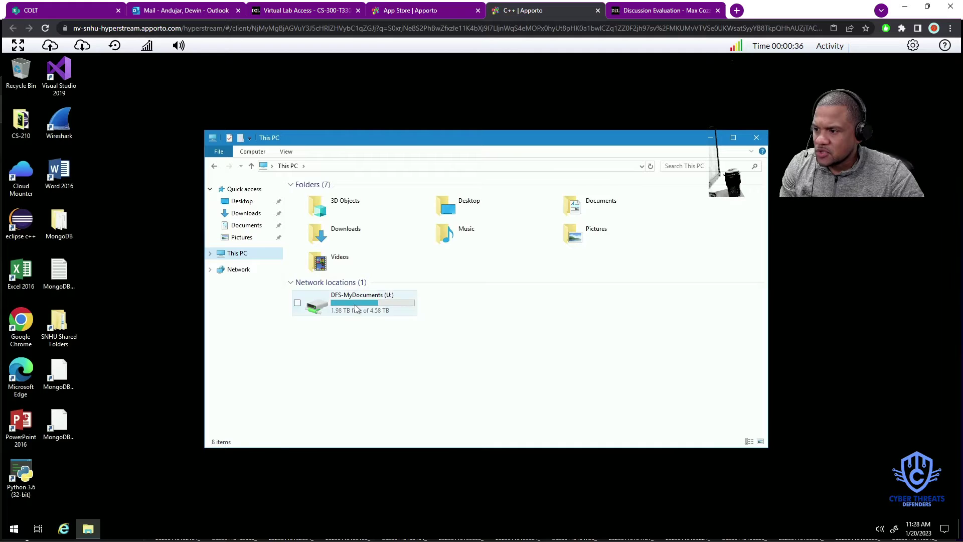
double_click(341, 301)
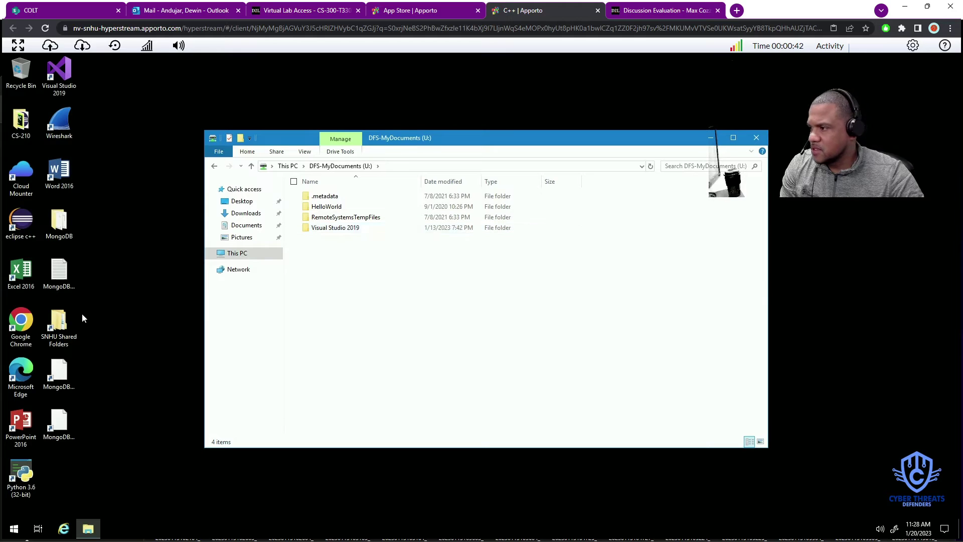
left_click(136, 326)
double_click(20, 326)
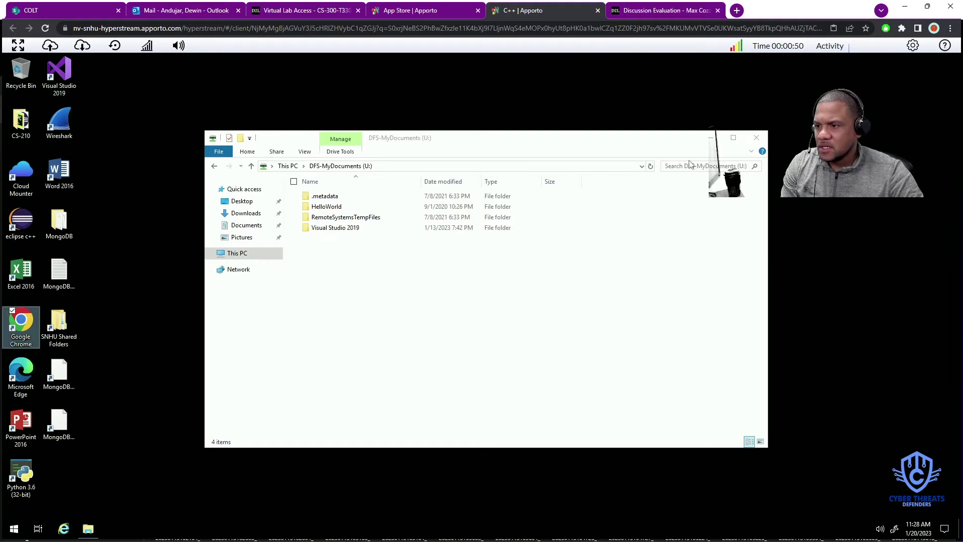
Minimize Explorer, move Chrome right, open and close the Web Store, then show Virtual Lab Access.
left_click(711, 138)
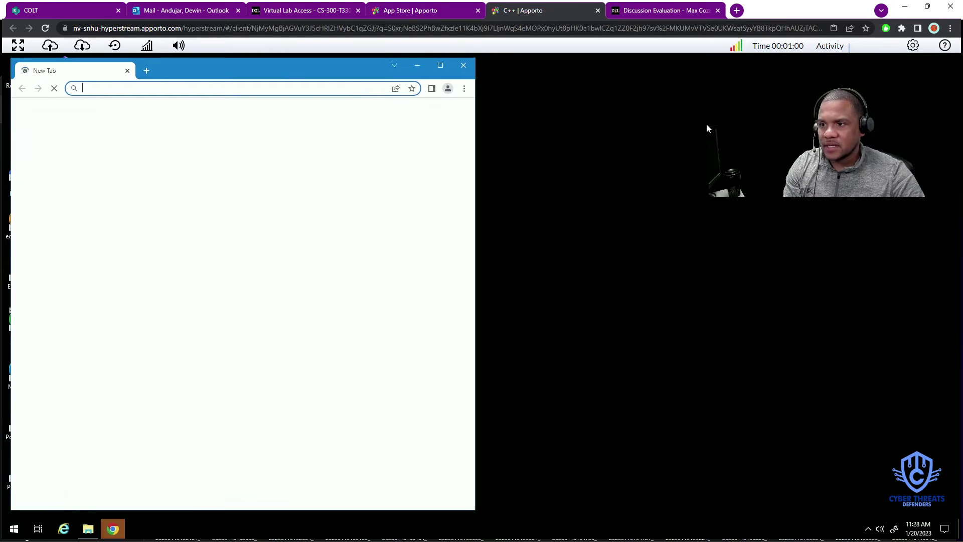
left_click_drag(520, 169, 427, 160)
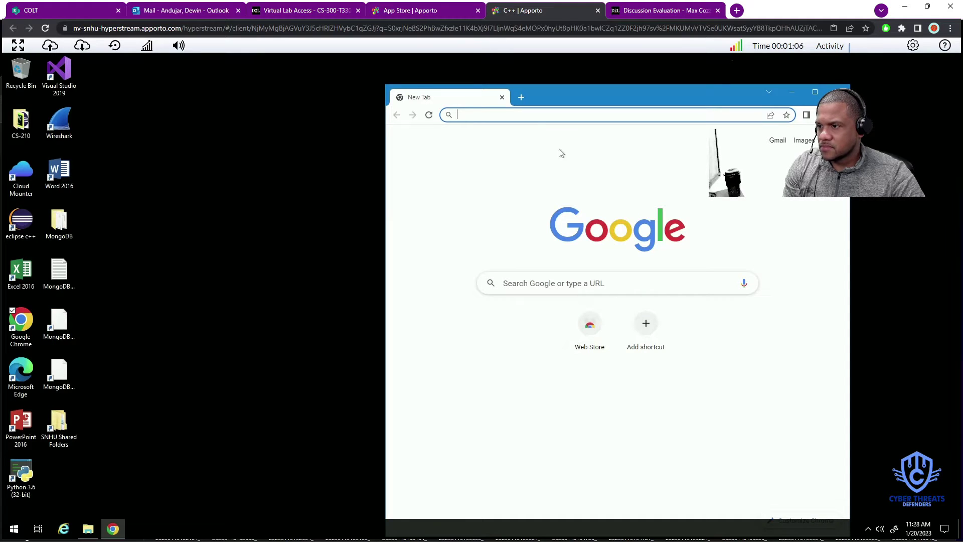
left_click(522, 98)
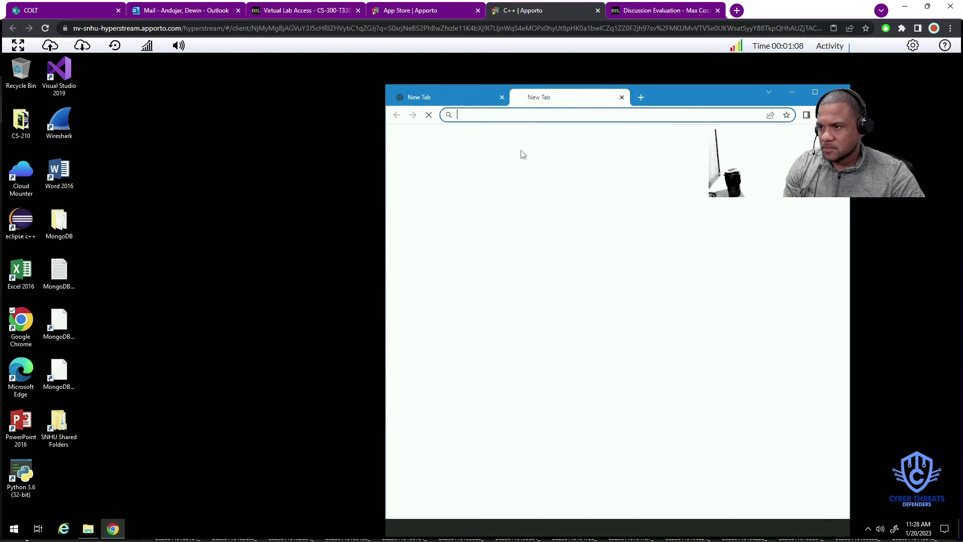
left_click(587, 338)
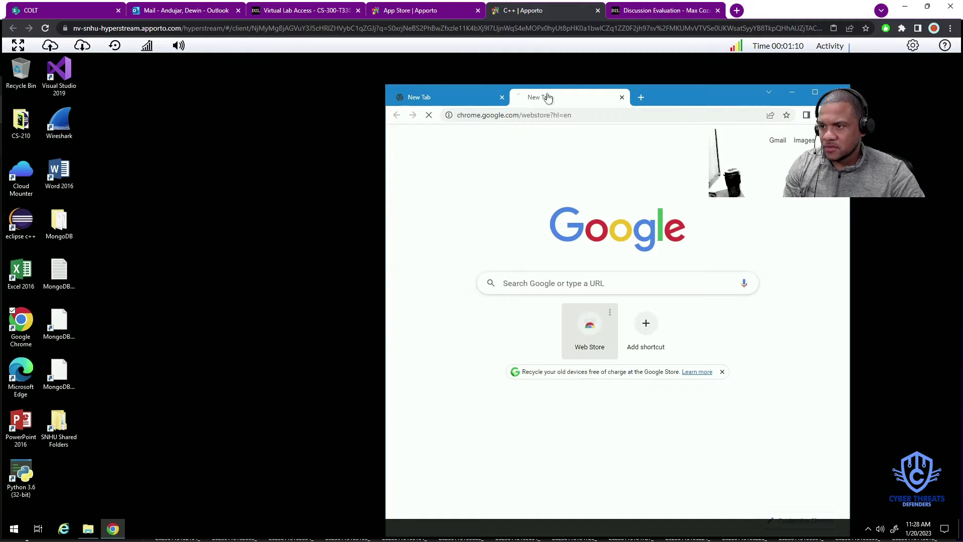
left_click(622, 97)
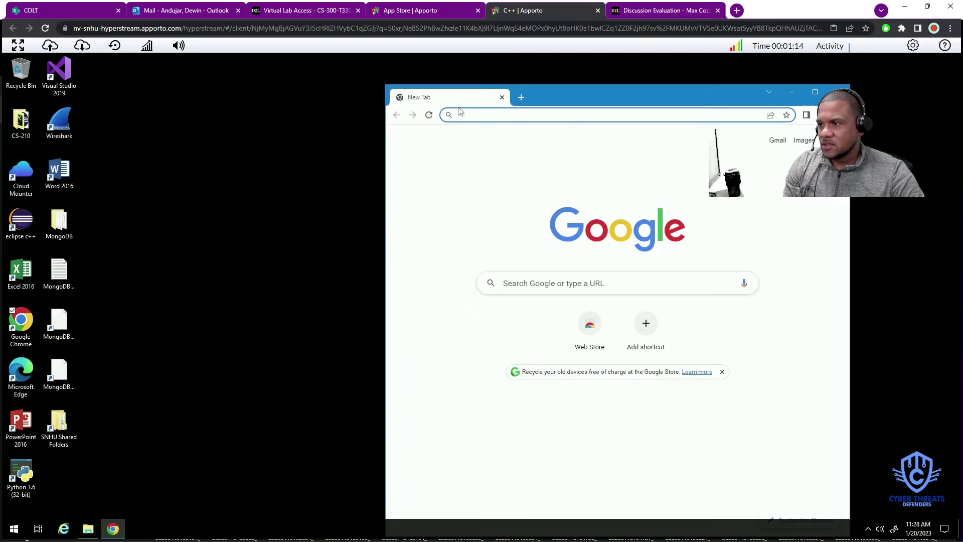
left_click(304, 15)
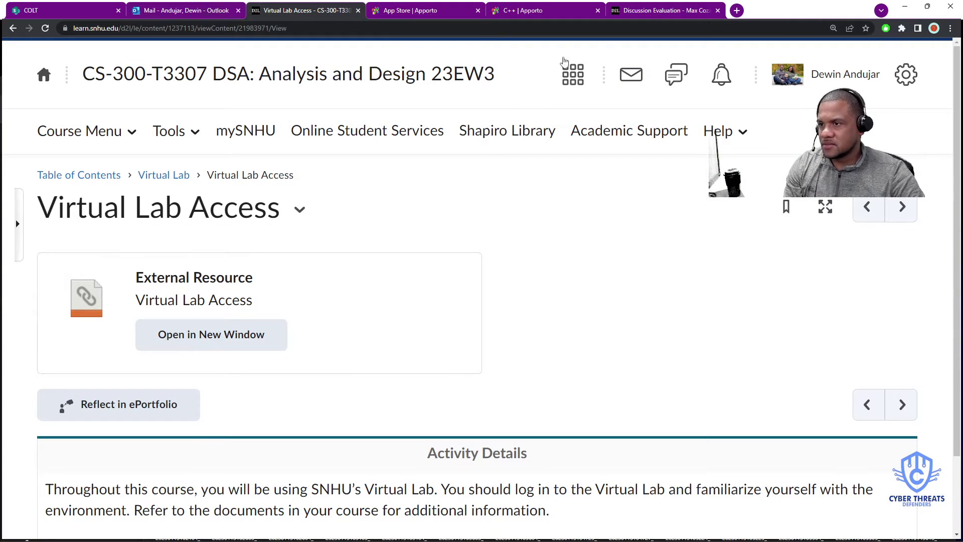
Copy the course page URL and load it in the remote Chrome's new tab.
left_click(482, 31)
key("ctrl+c")
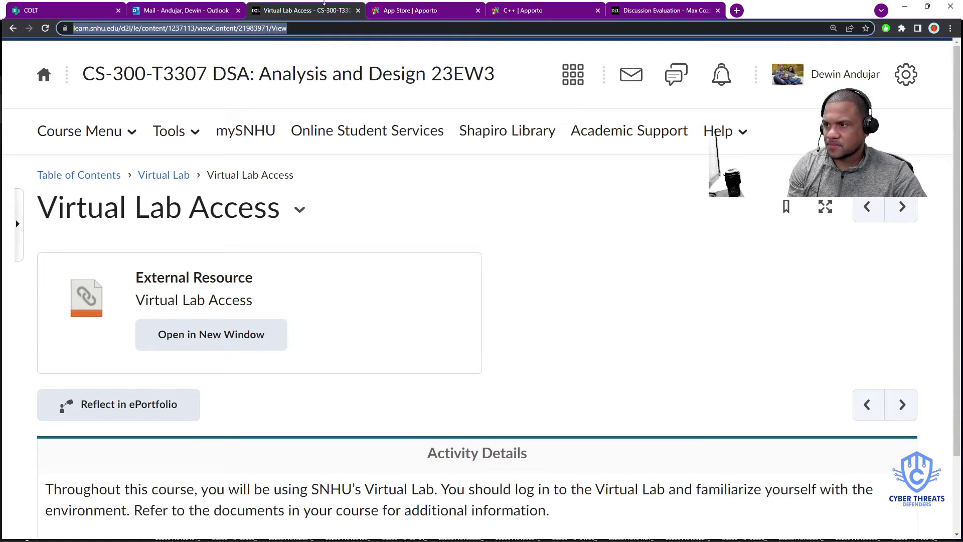
left_click(524, 15)
left_click(509, 115)
key("ctrl+v")
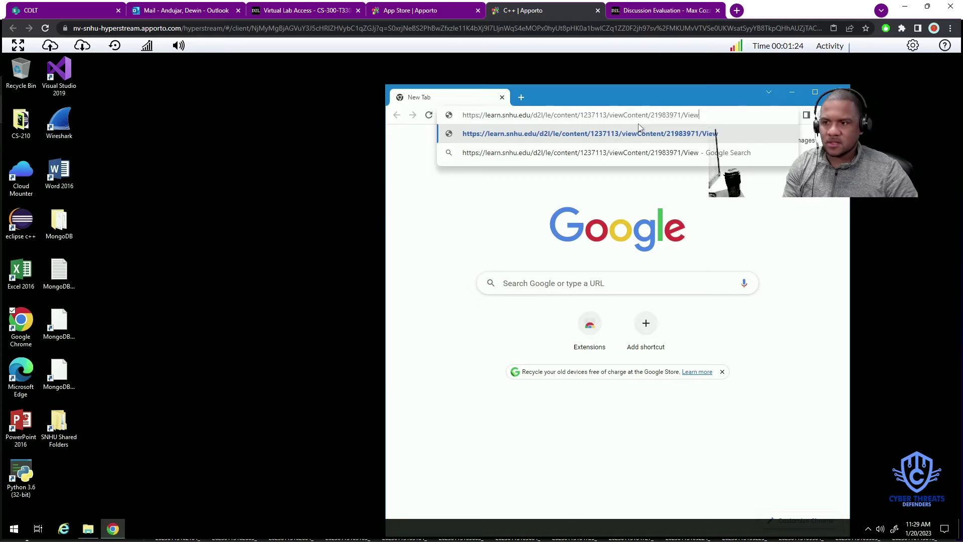
key("Return")
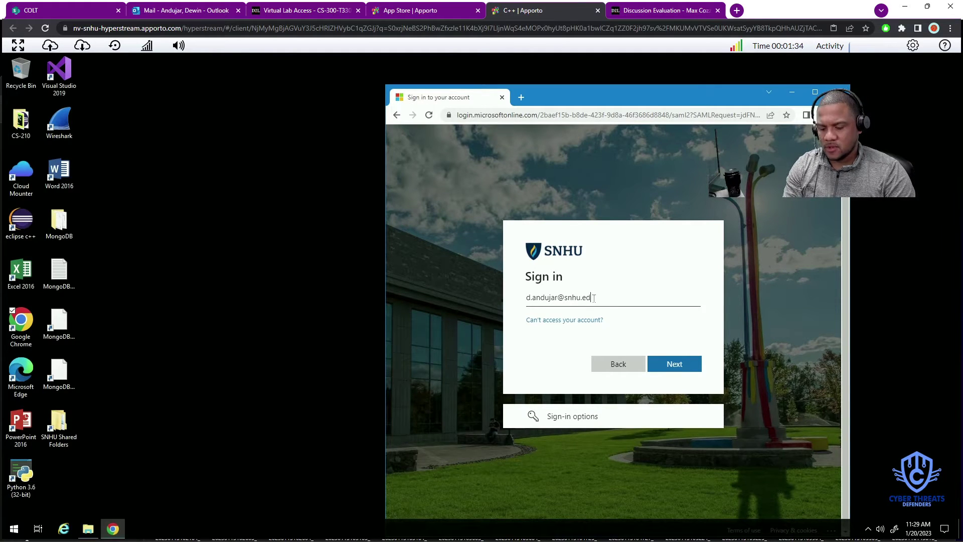
Submit the account e-mail and password, save the credentials, and request a texted verification code.
left_click(677, 370)
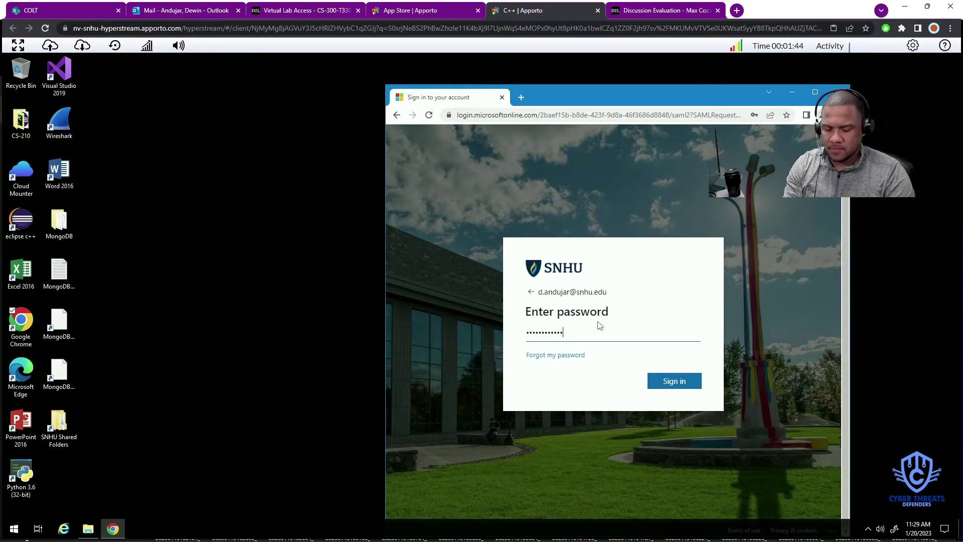
key("Return")
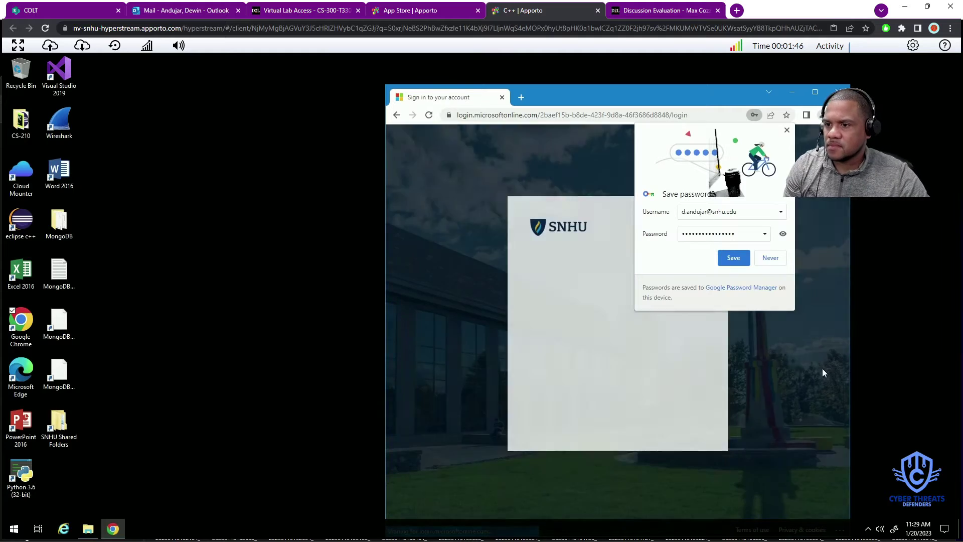
left_click(742, 256)
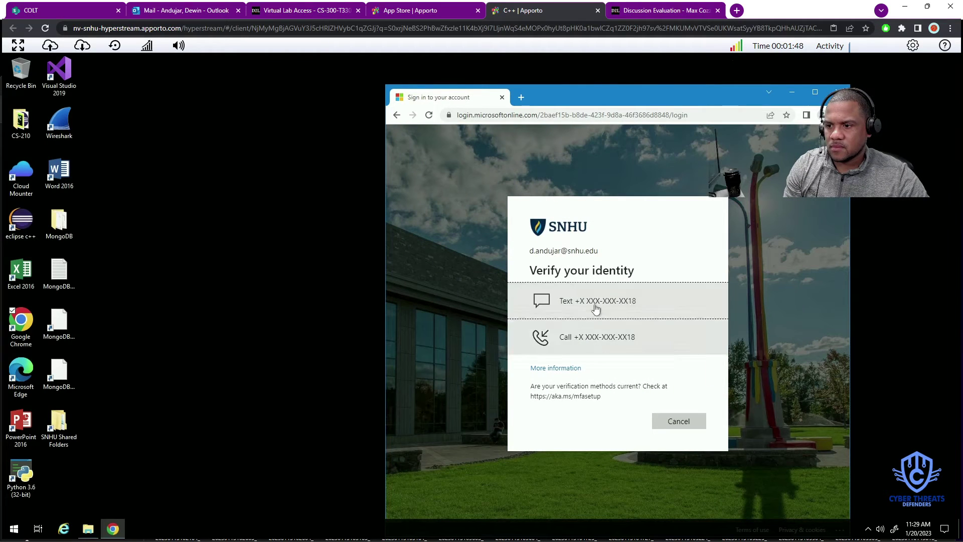
left_click(667, 309)
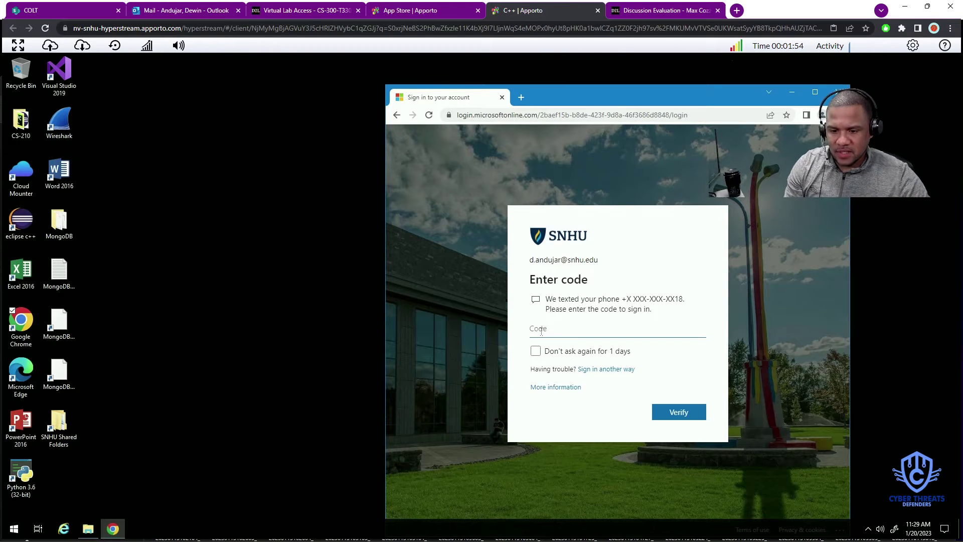
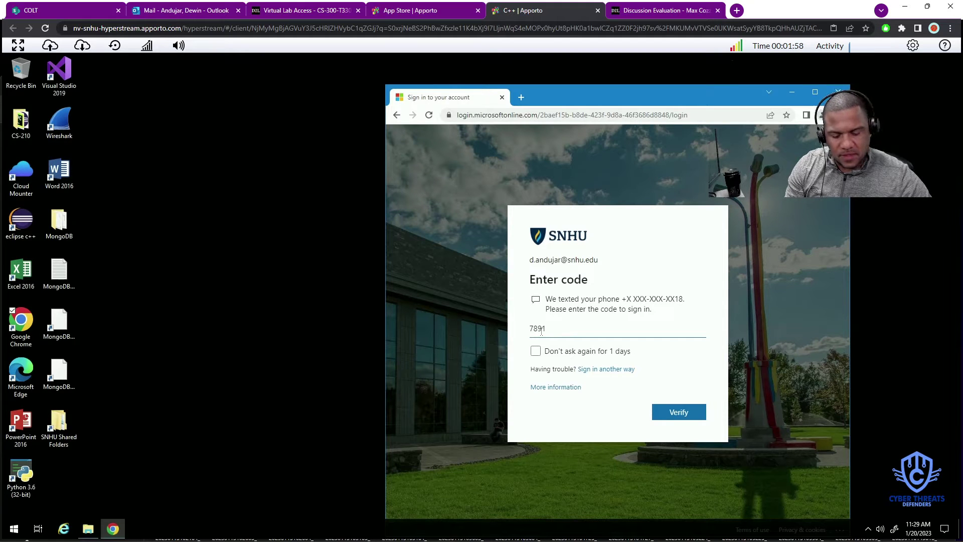
Enter the texted verification code, tick 'Don't ask again for 1 days', and verify.
left_click(535, 350)
left_click(678, 414)
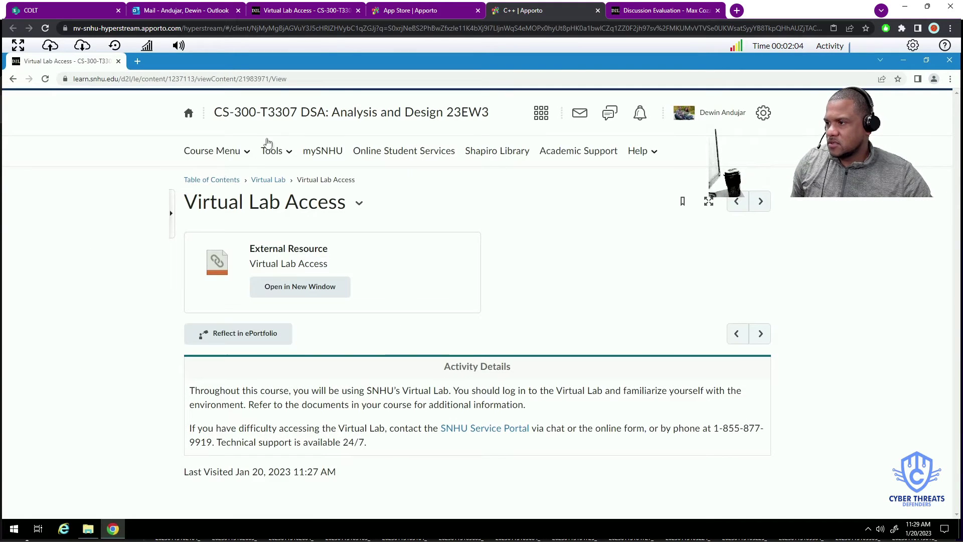
Go through Learning Modules to Module Two and open the 2-3 Assignment: Vector Sorting page.
left_click(247, 151)
left_click(226, 208)
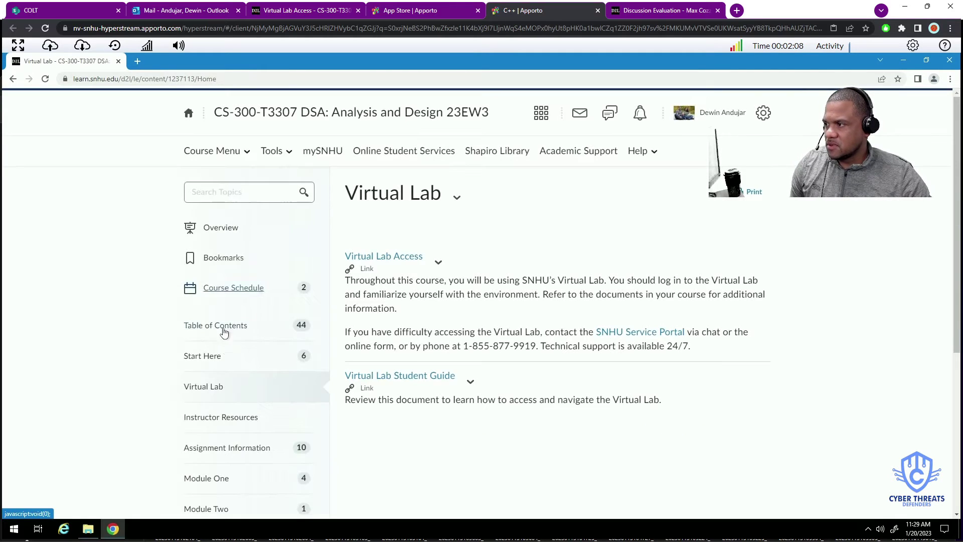
scroll(230, 363, "down", 5)
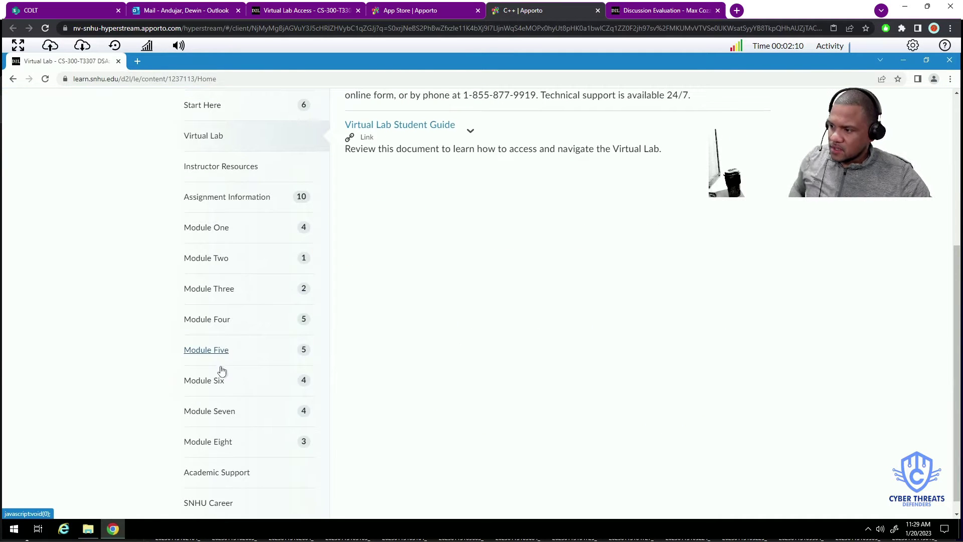
left_click(215, 259)
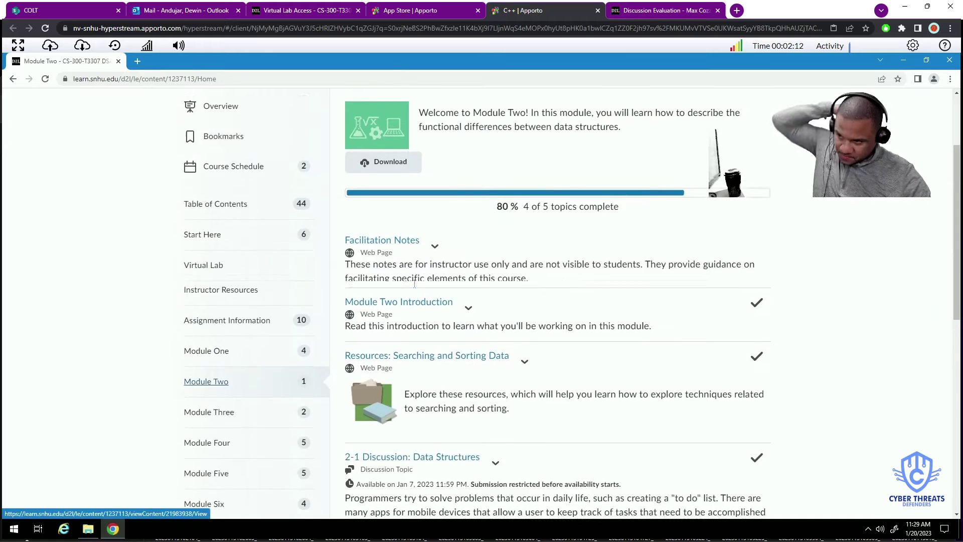
scroll(449, 359, "down", 10)
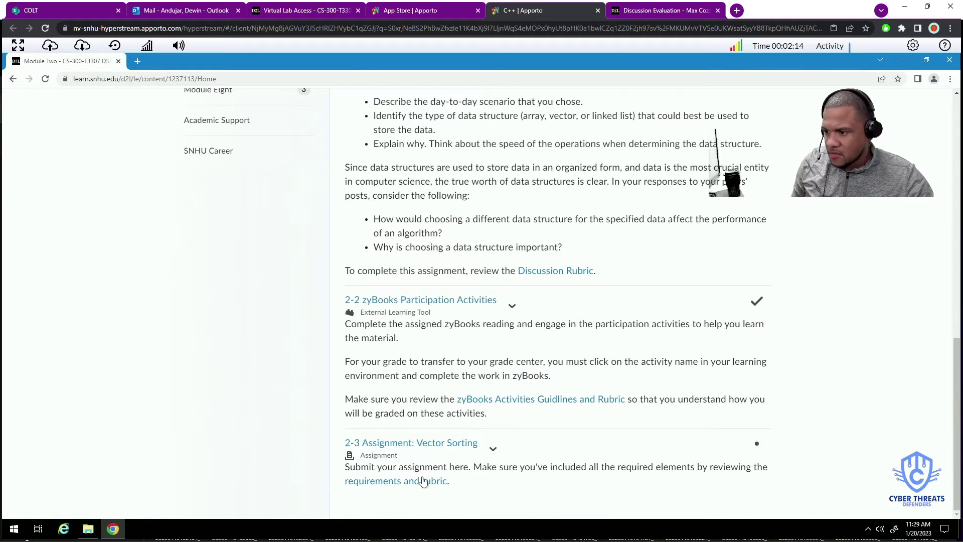
left_click(404, 443)
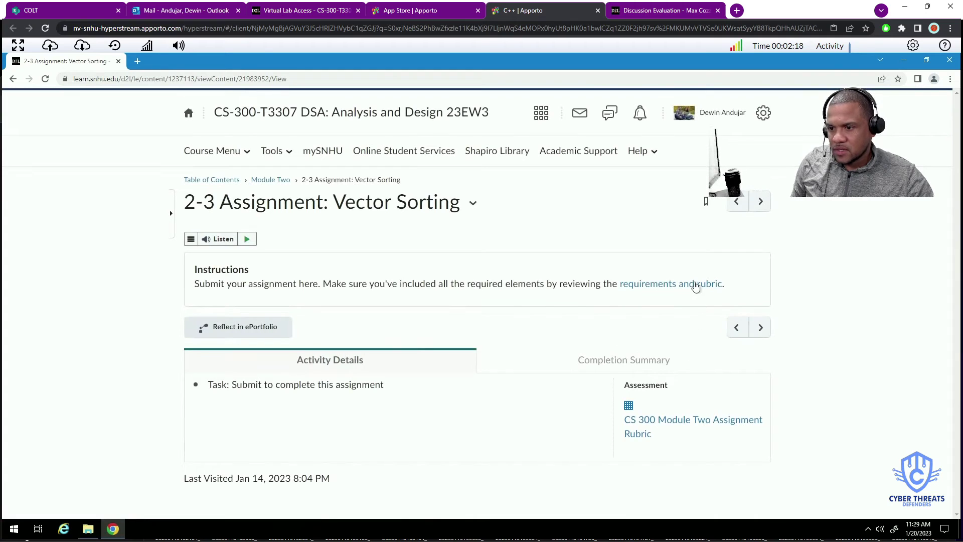
Open the requirements and rubric, download CS 300 Vector Sorting Assignment Student Files.zip, and show it in its folder.
left_click(693, 284)
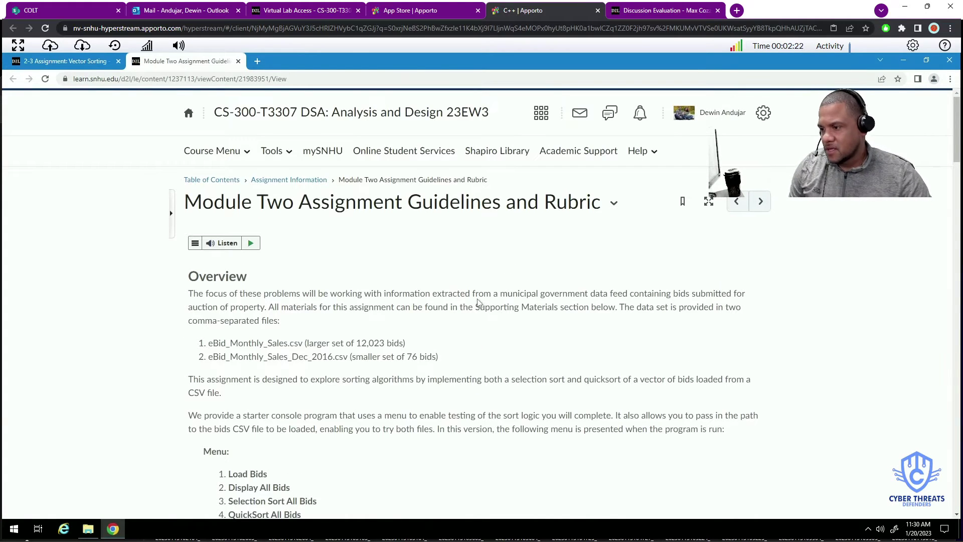
scroll(485, 308, "down", 20)
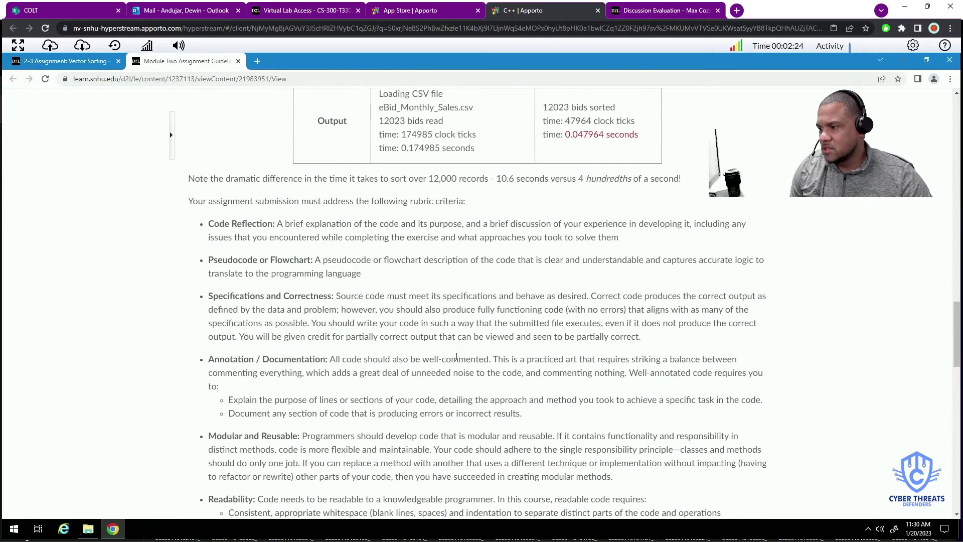
scroll(457, 363, "down", 4)
left_click(365, 406)
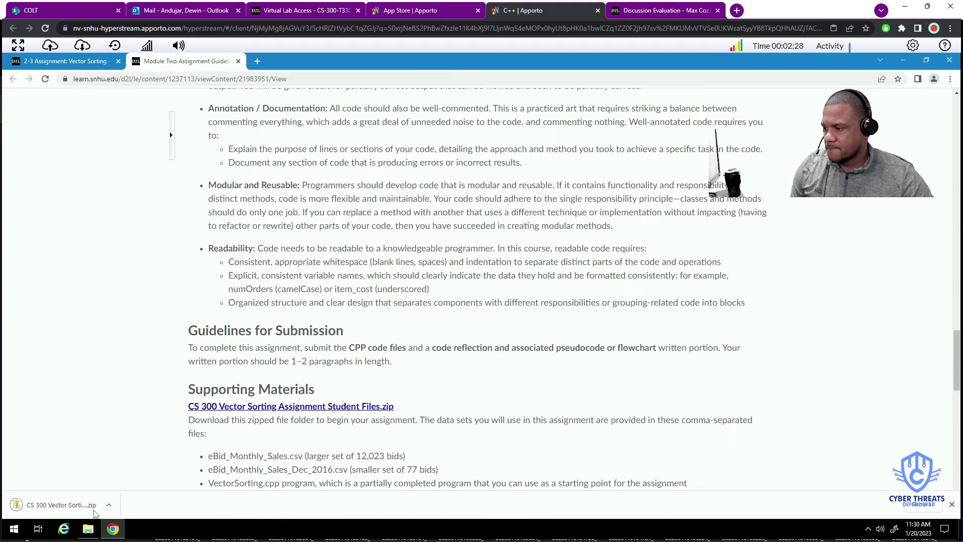
left_click(110, 506)
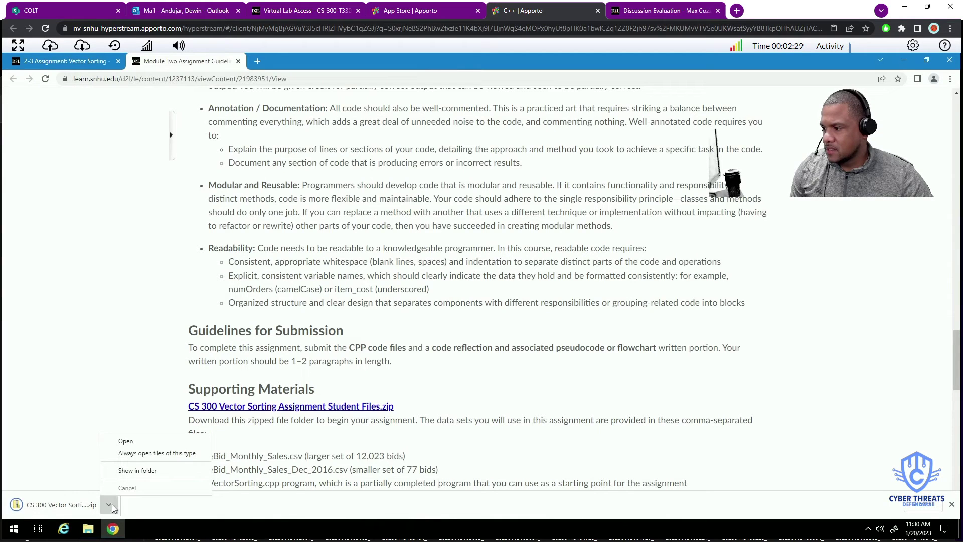
left_click(137, 470)
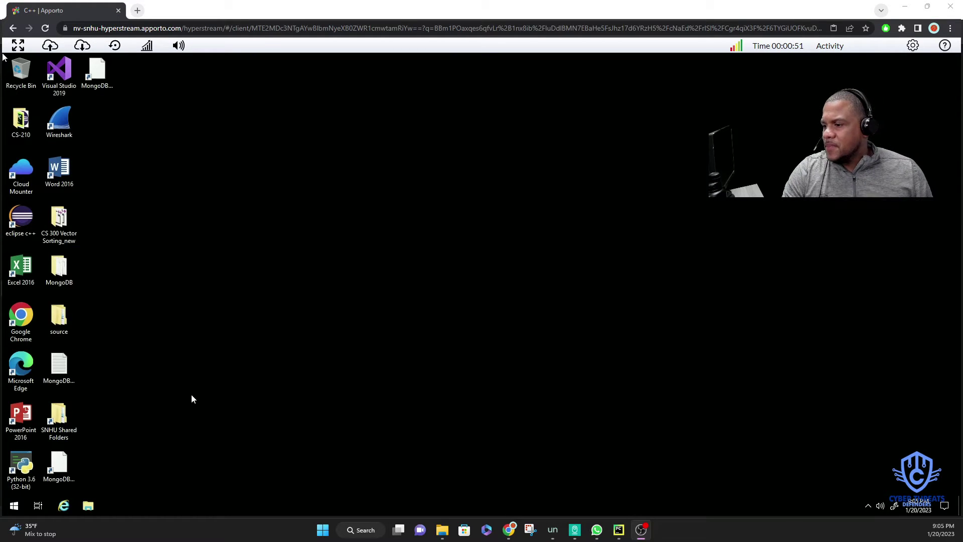
Launch Visual Studio 2019, zoom the view to 150%, and start it with General settings and Blue theme.
left_click(397, 407)
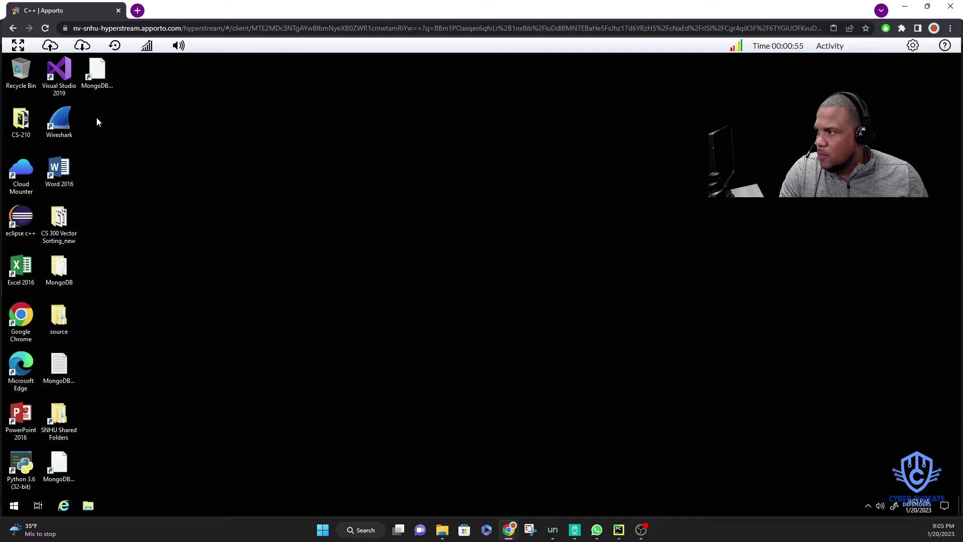
double_click(63, 88)
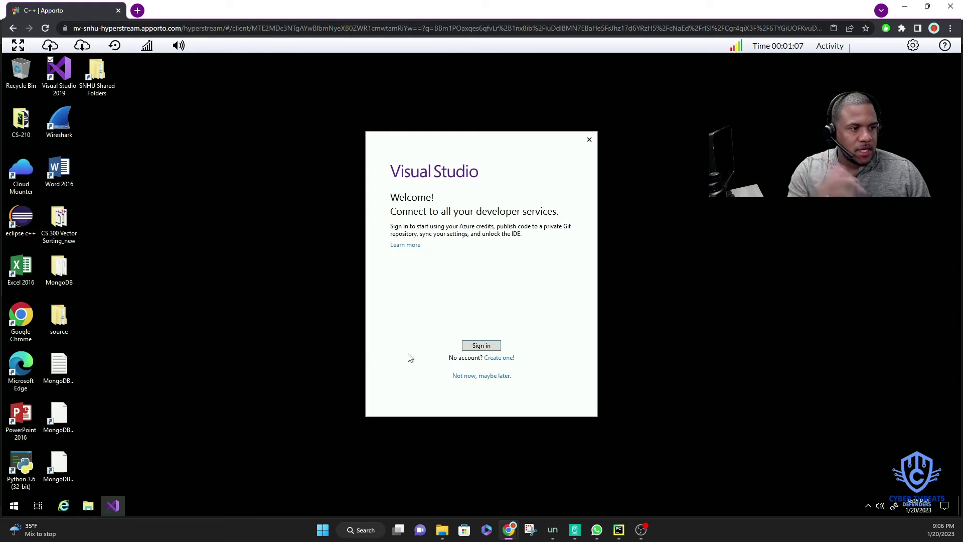
left_click(951, 28)
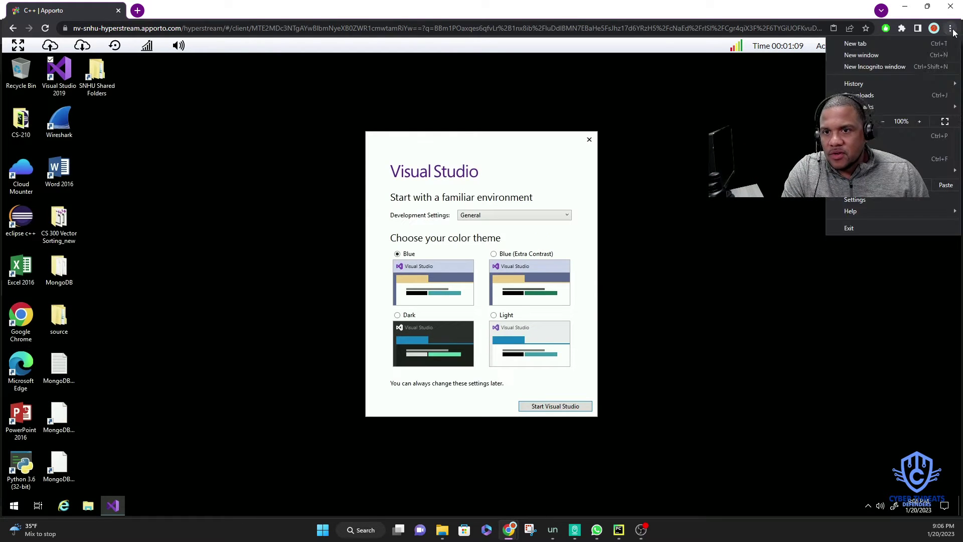
left_click(921, 123)
left_click(922, 122)
left_click(921, 122)
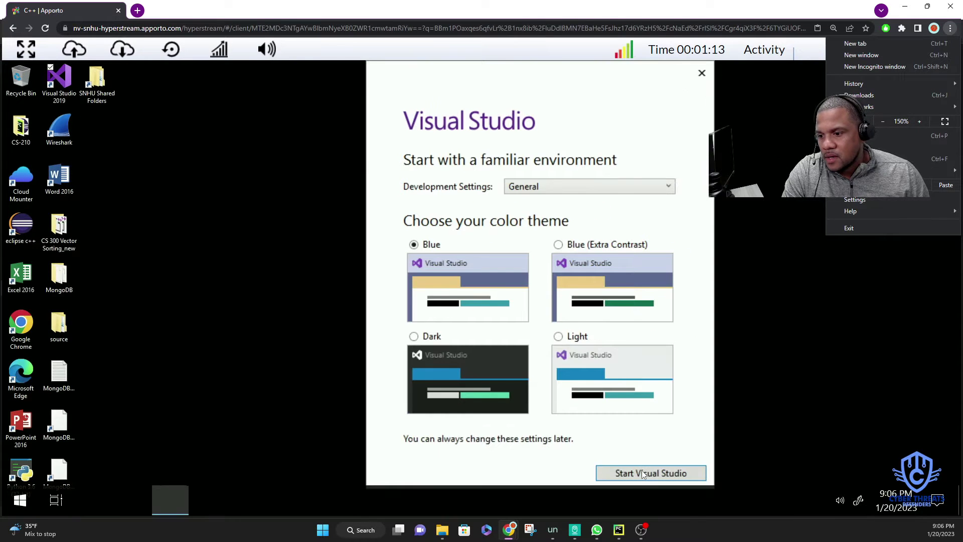
left_click(642, 471)
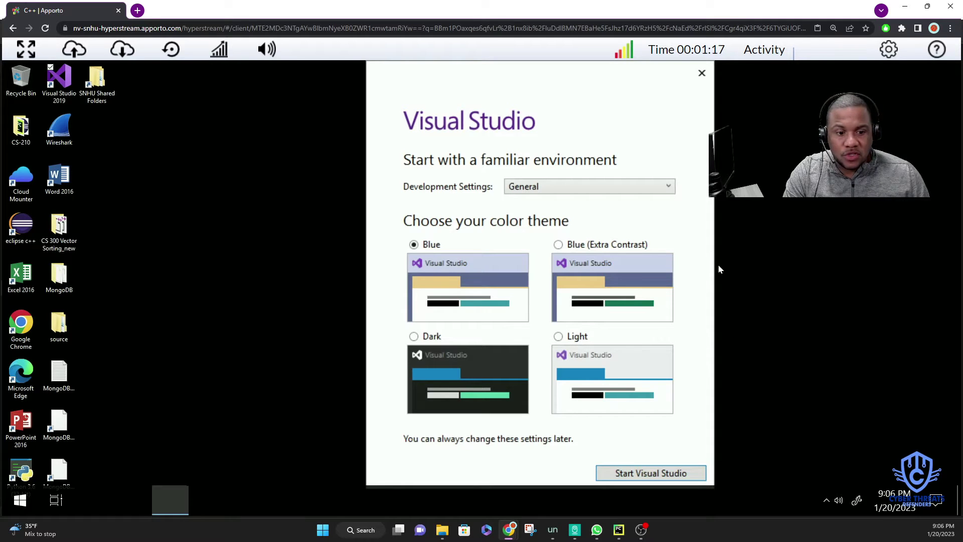
left_click(652, 473)
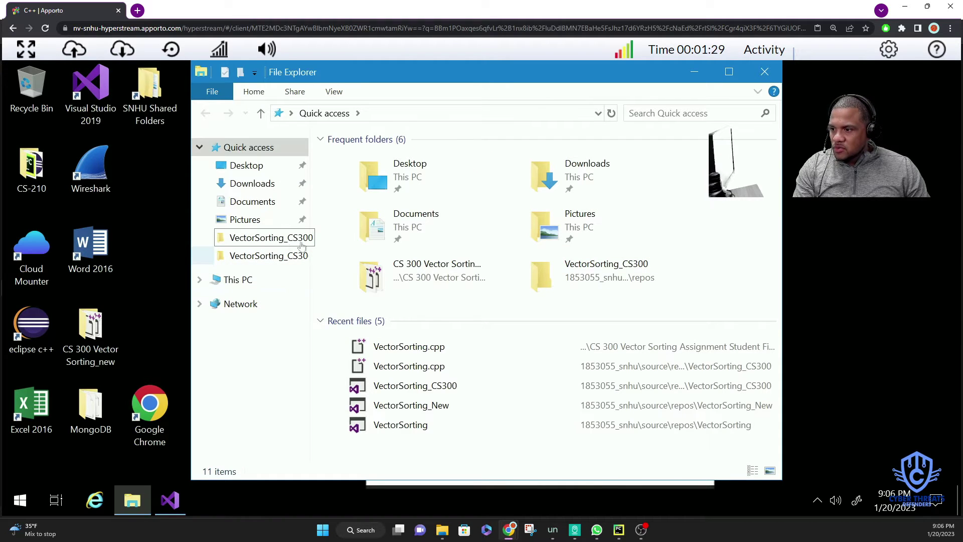
Locate CS 300 Vector Sorting_new on the Desktop, then open DFS-MyDocuments (U:) from This PC.
left_click(247, 166)
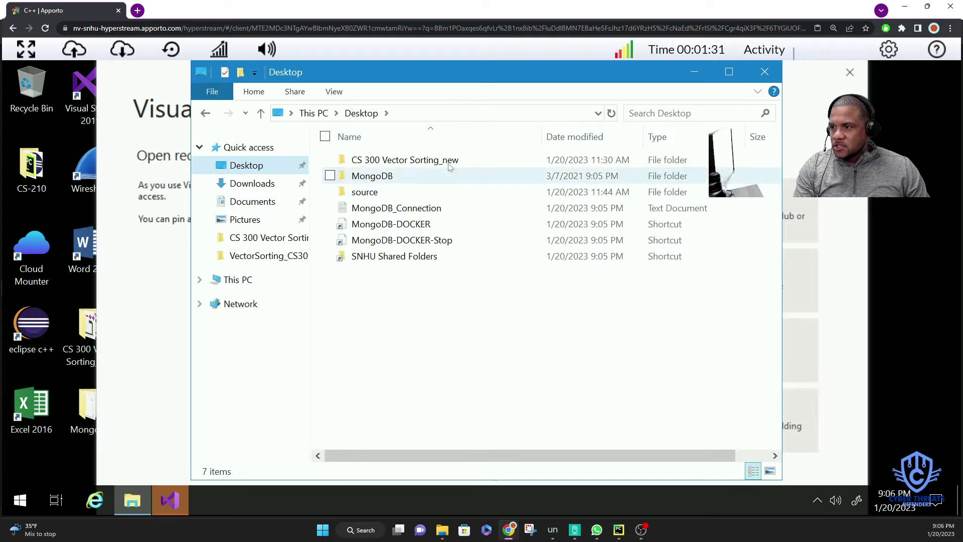
left_click(443, 167)
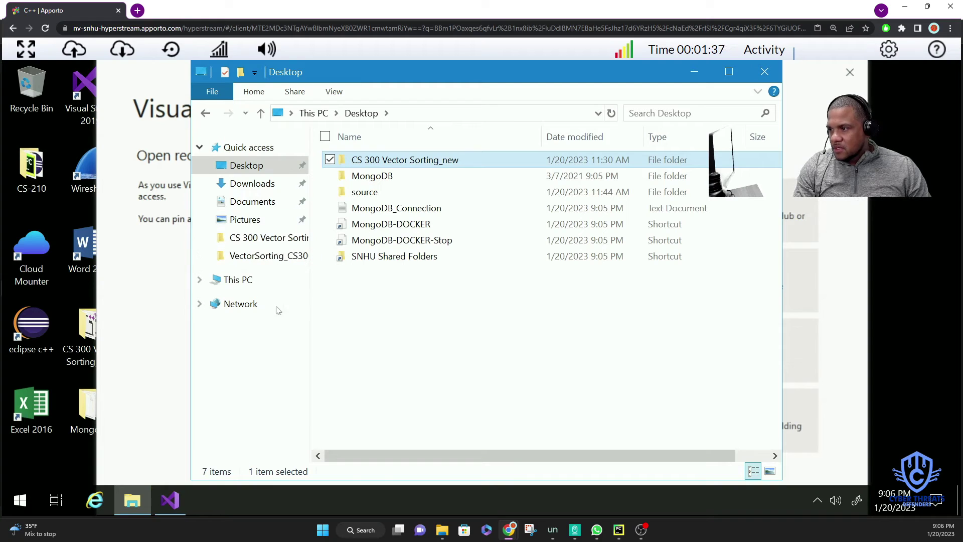
left_click(239, 279)
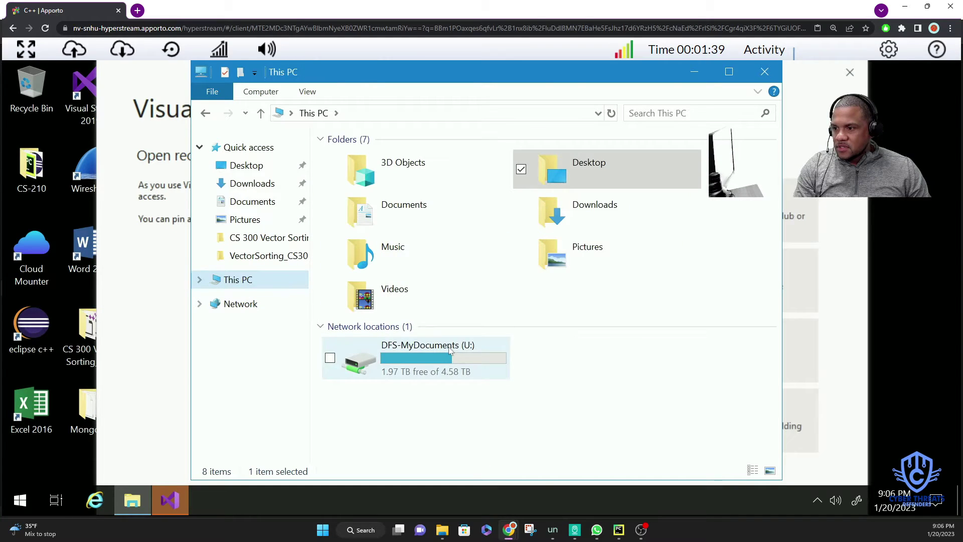
double_click(450, 364)
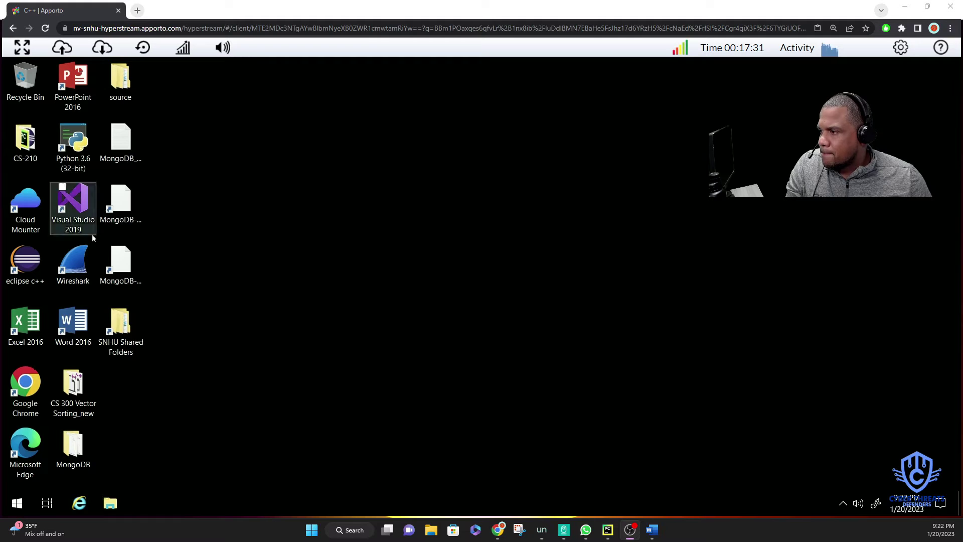
Launch Visual Studio 2019, start a new project, and choose the Console App (C++) template.
left_click(78, 214)
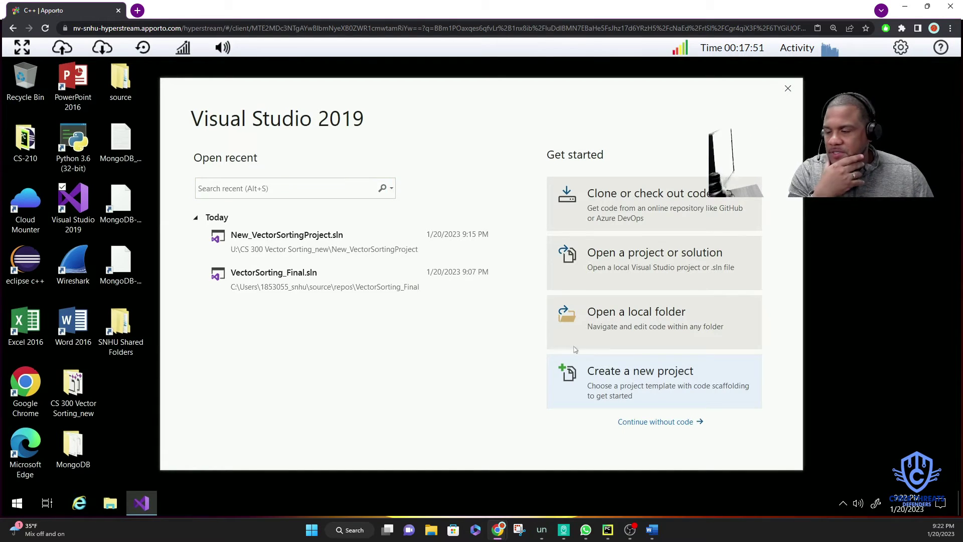
left_click(644, 384)
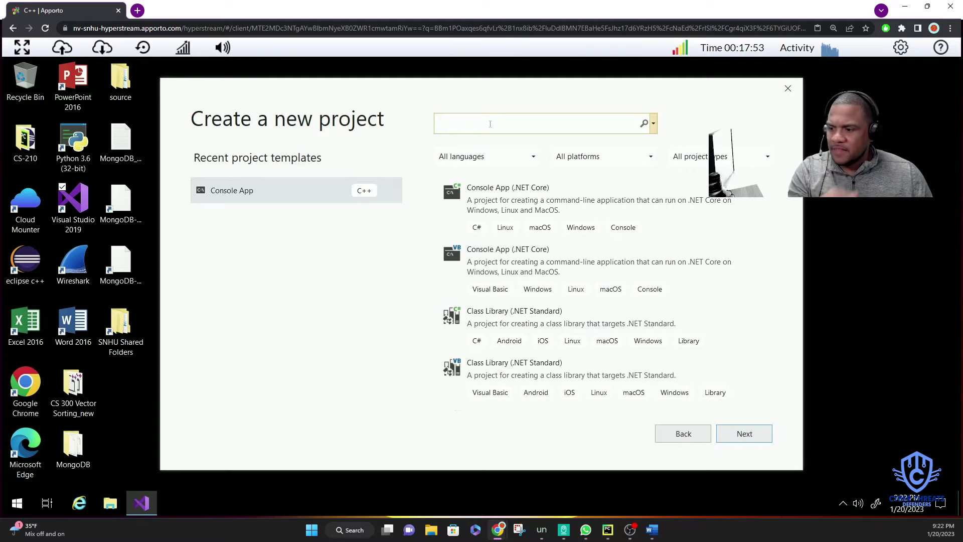
type("C++")
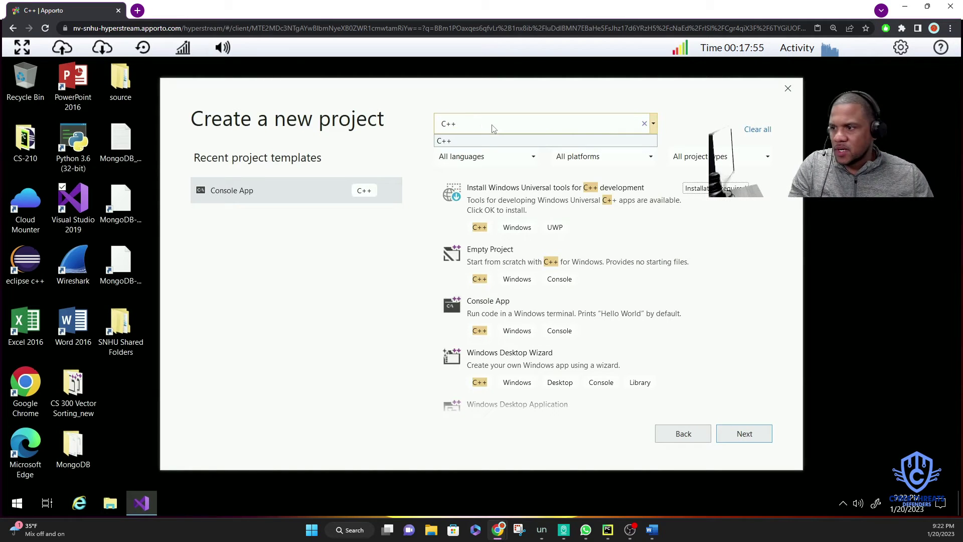
left_click(499, 308)
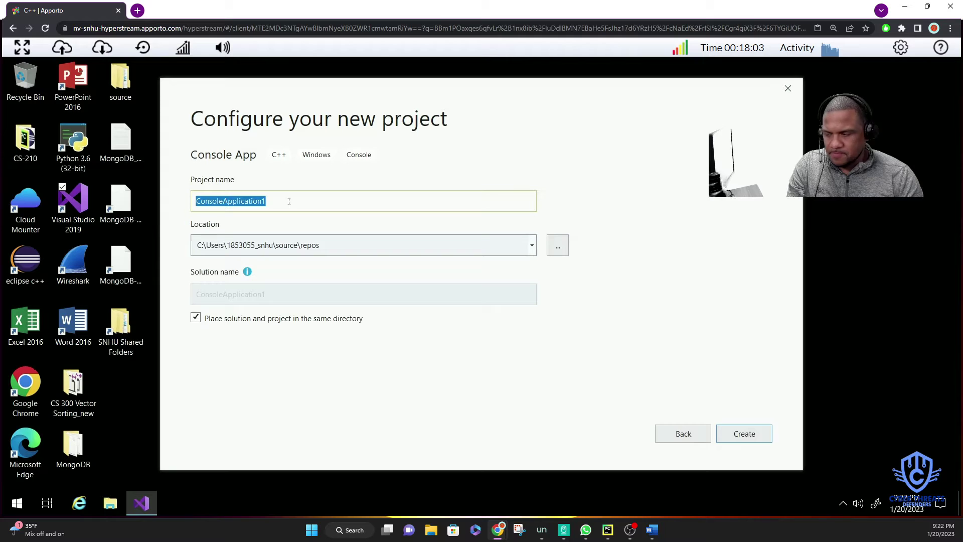
Replace ConsoleApplication1 with the project name Final_VectorSortingProject.
type("Final")
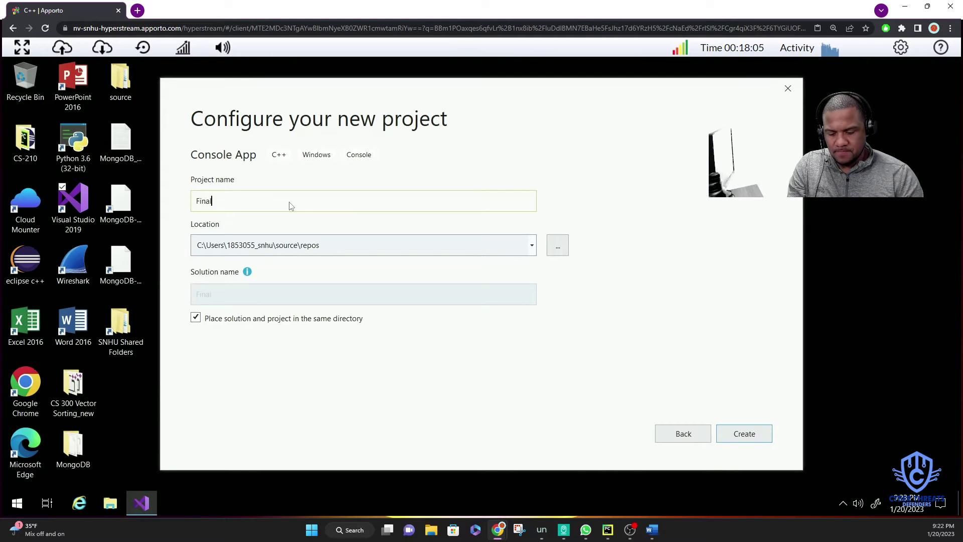
type("_Ver")
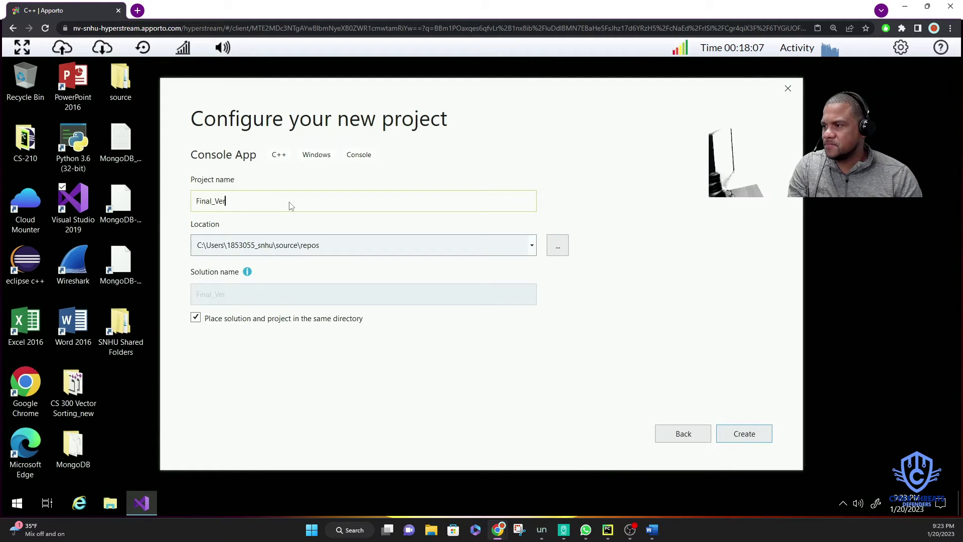
key("BackSpace")
type("ctor")
key("BackSpace")
key("BackSpace")
type("or")
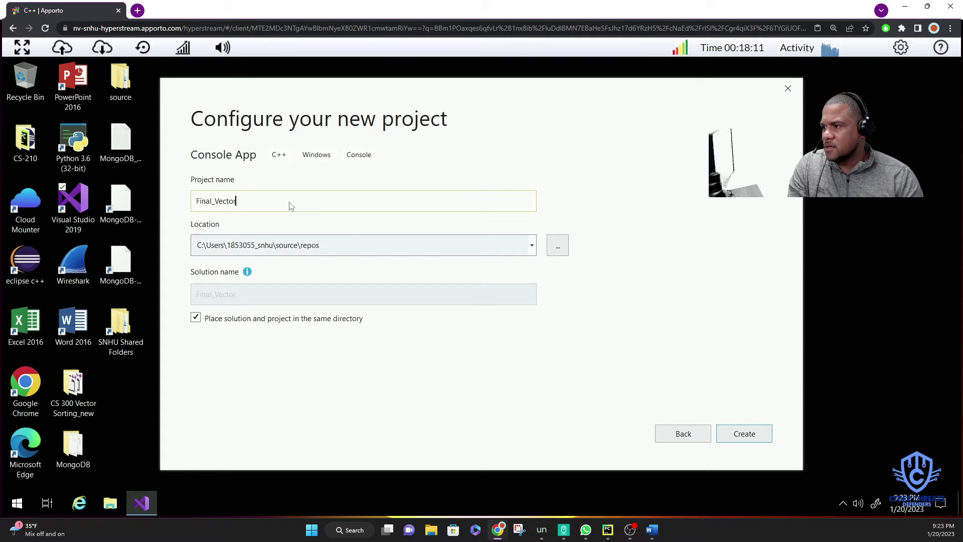
type("Sorting")
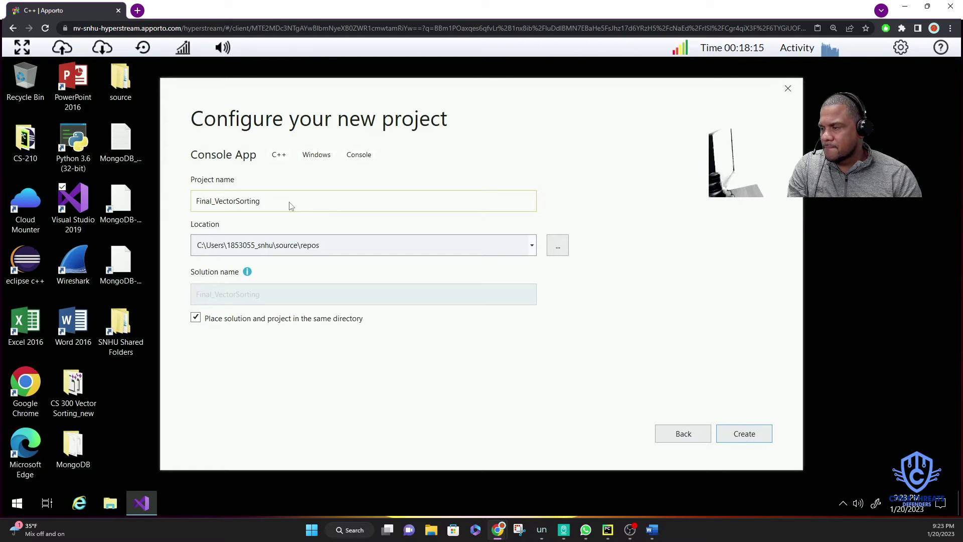
type("Project")
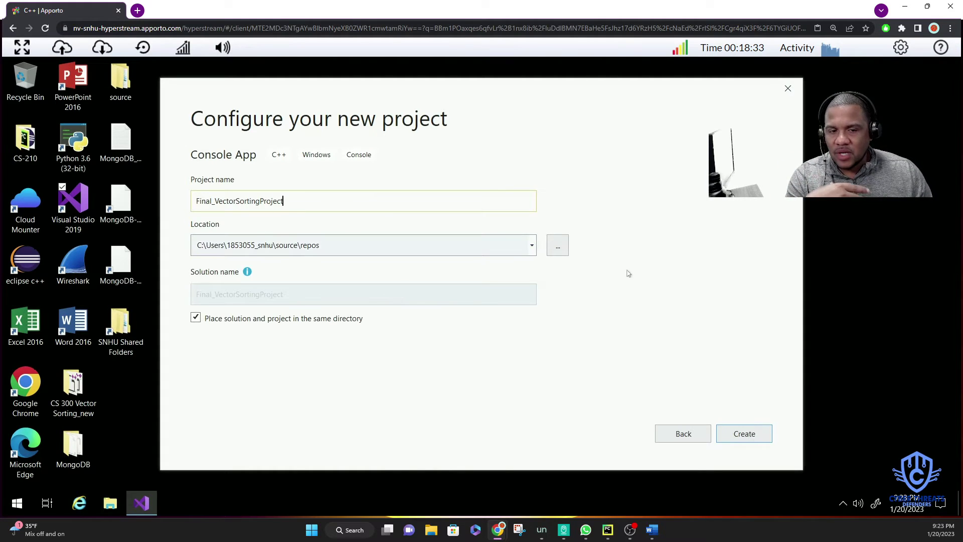
Set the project location to the CS 300 Vector Sorting_new folder on the U: drive.
left_click(558, 245)
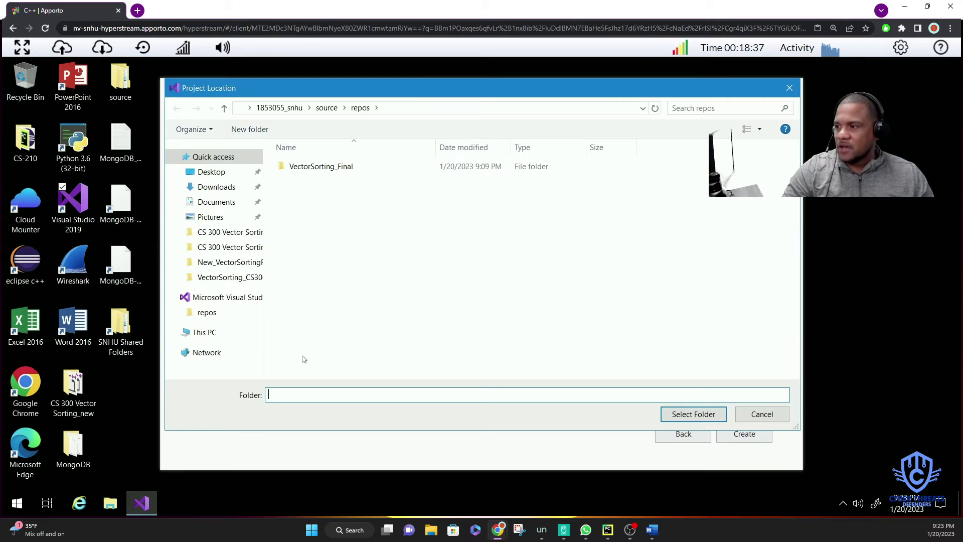
left_click(205, 332)
double_click(380, 303)
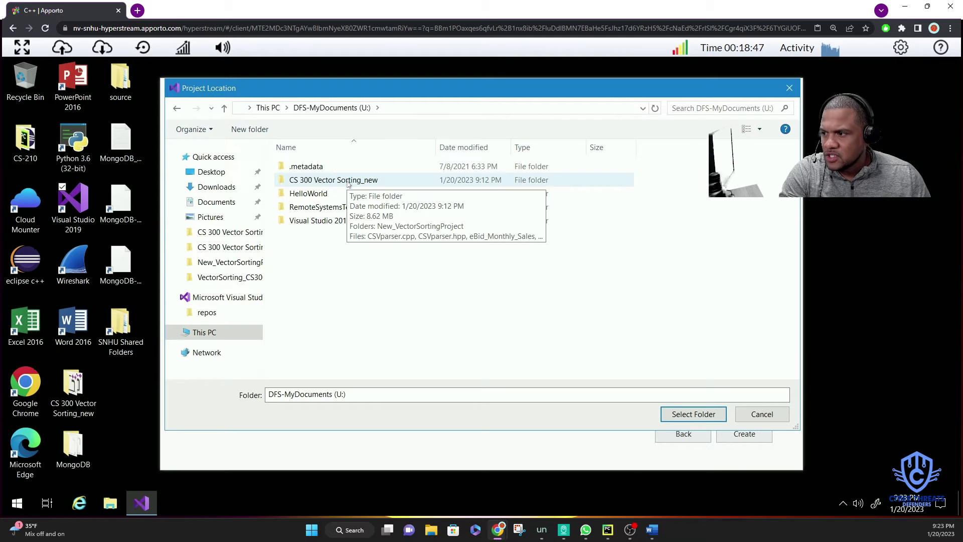
left_click(348, 181)
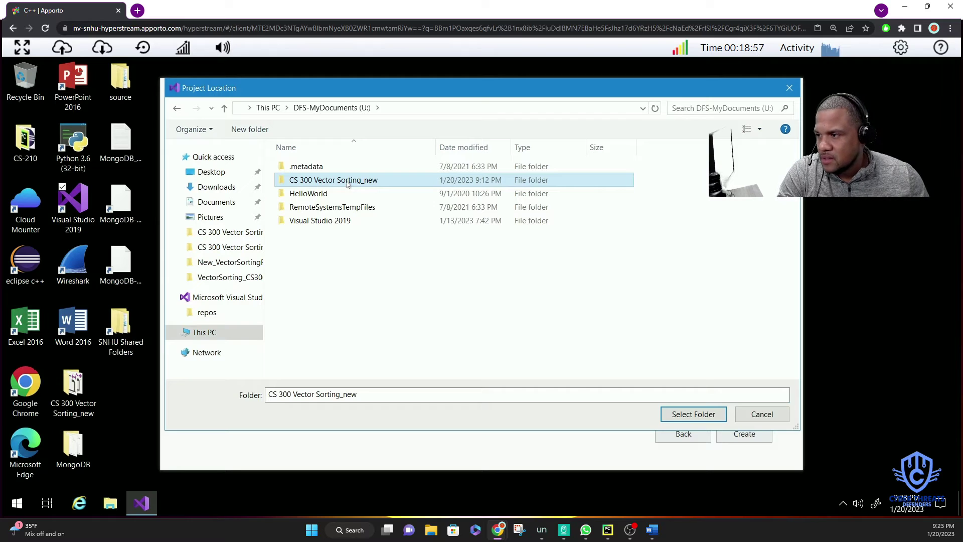
double_click(348, 182)
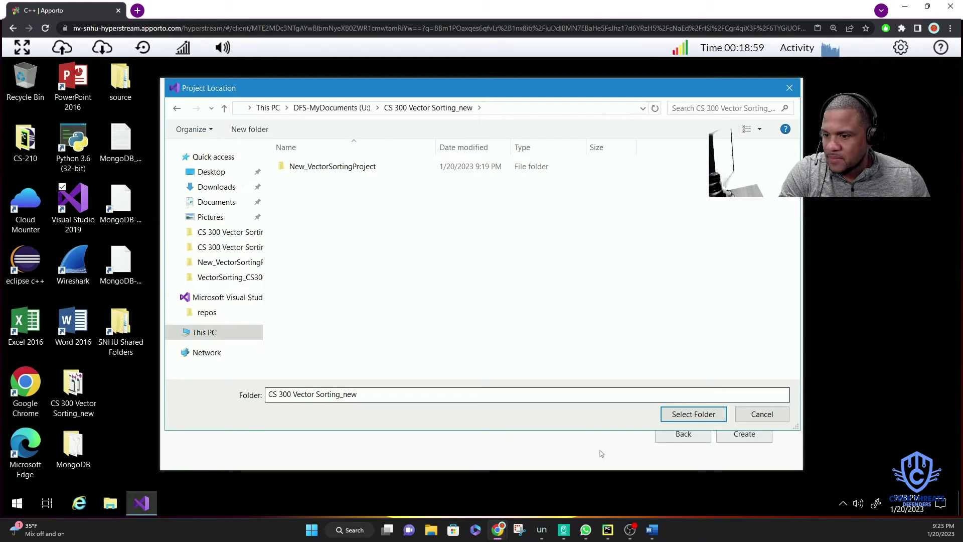
left_click(697, 418)
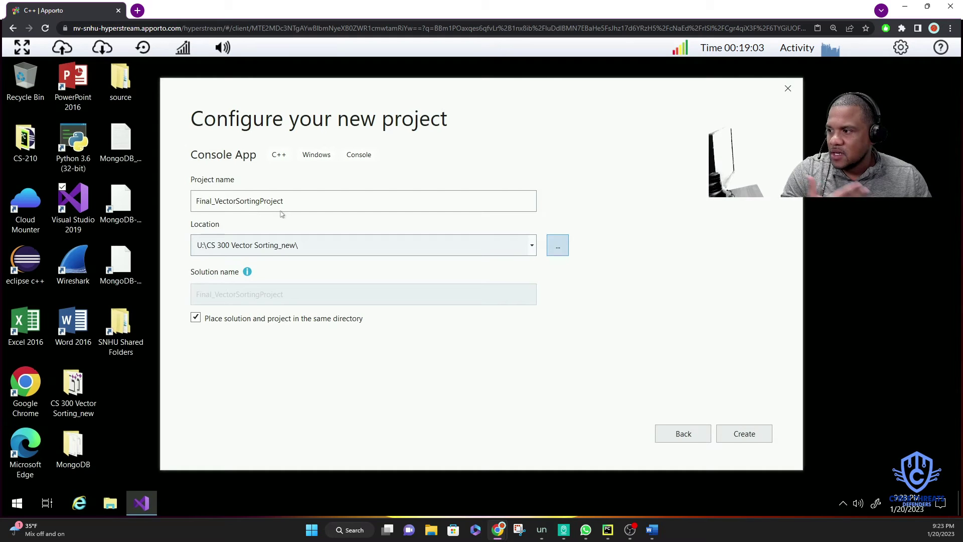
Keep the solution and project in one directory and create Final_VectorSortingProject.
left_click(196, 322)
left_click(196, 322)
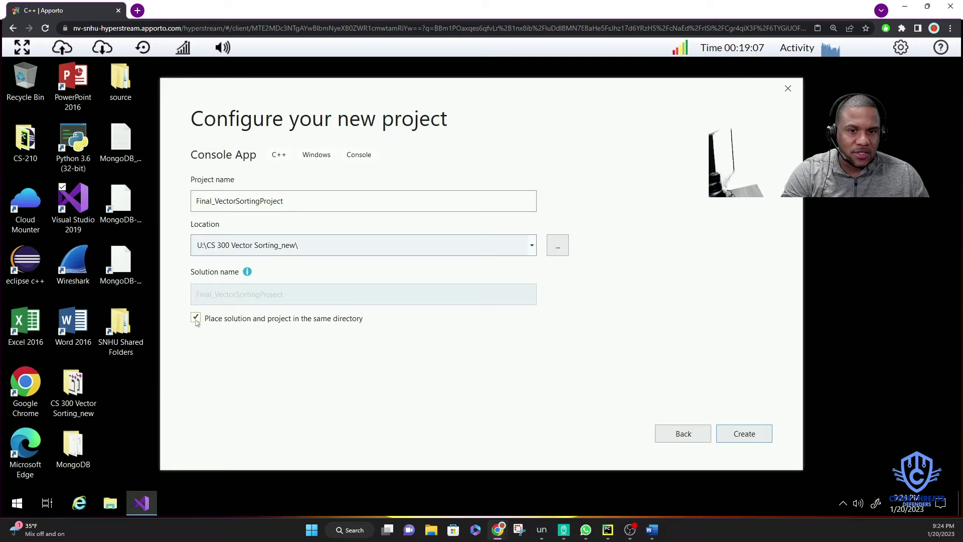
left_click(744, 433)
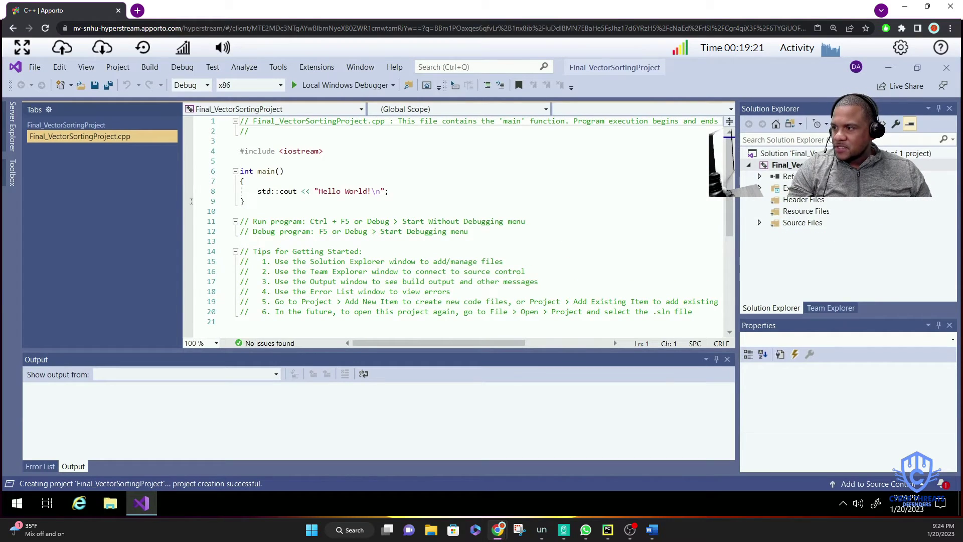
Expand Source Files and review the project's context menu without choosing anything.
left_click(760, 222)
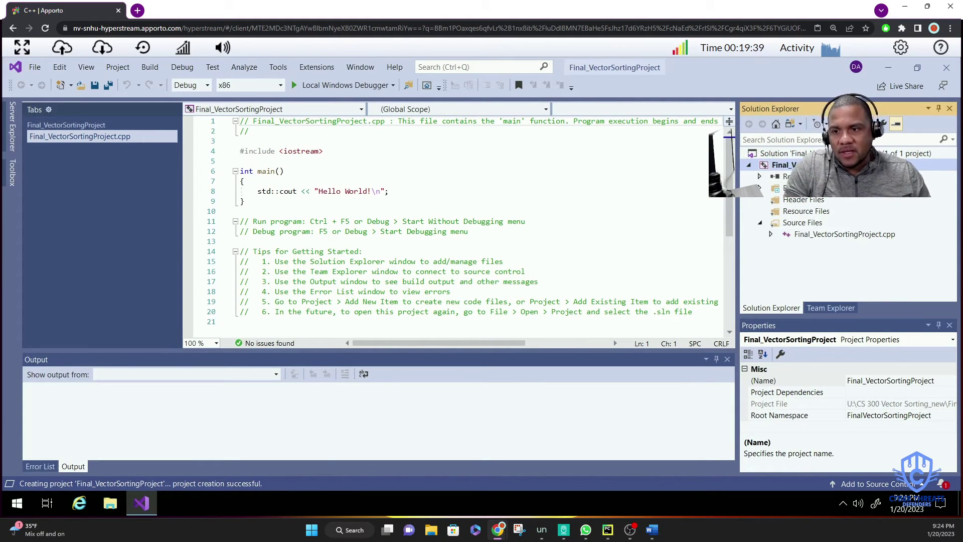
right_click(803, 165)
mouse_move(751, 170)
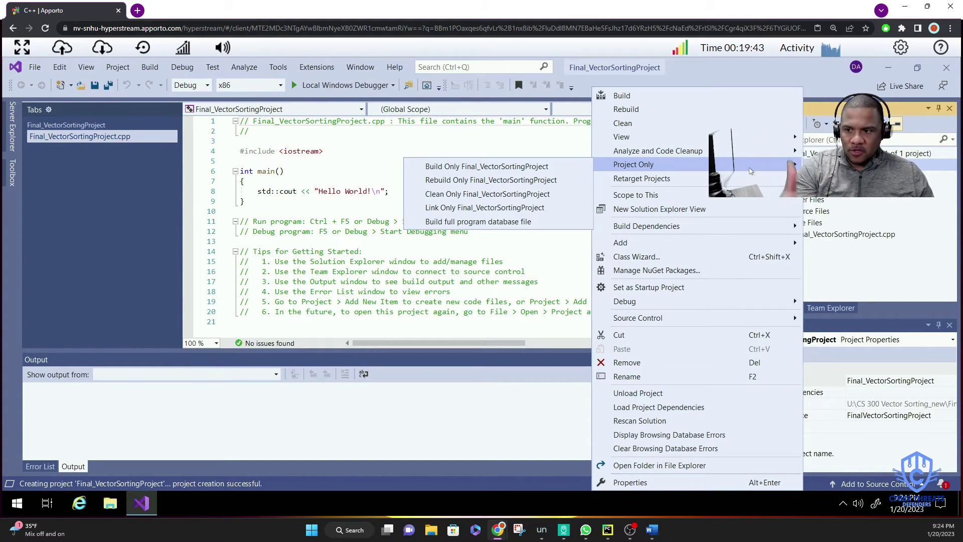
left_click(888, 253)
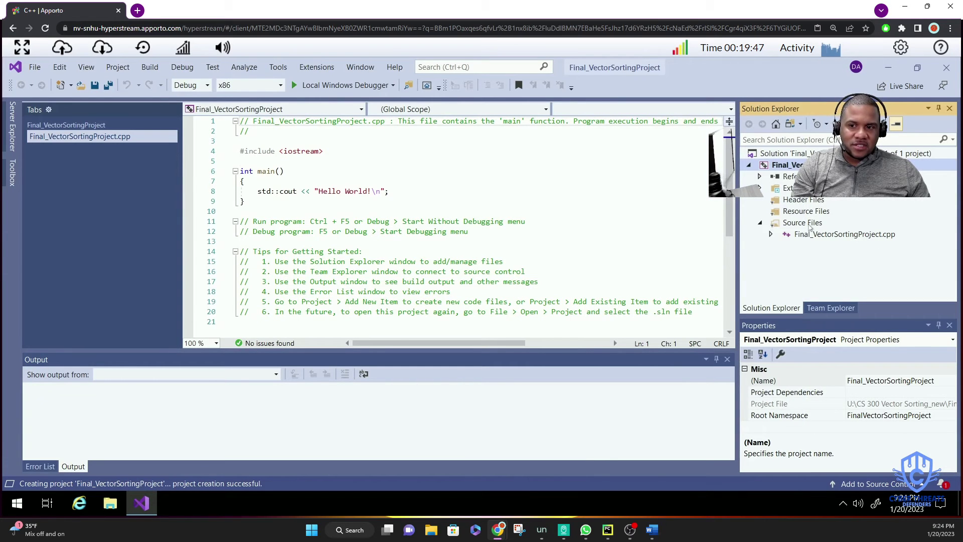
Review the Source Files Add options, then close the menu without adding files.
right_click(809, 227)
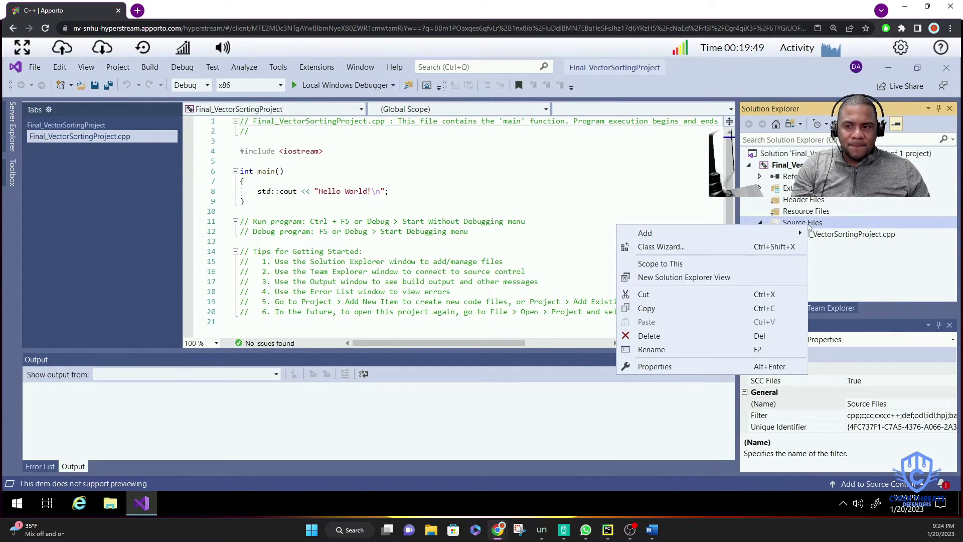
mouse_move(795, 238)
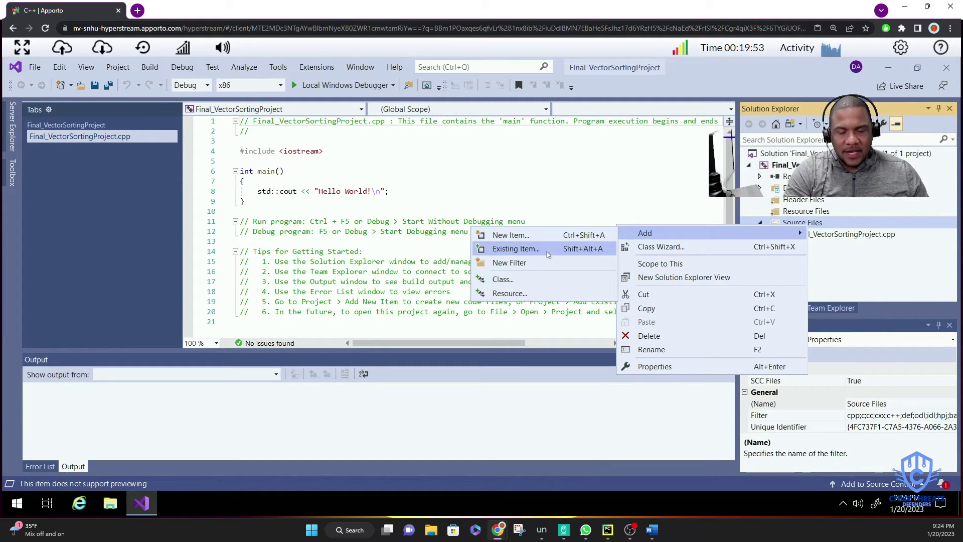
left_click(836, 270)
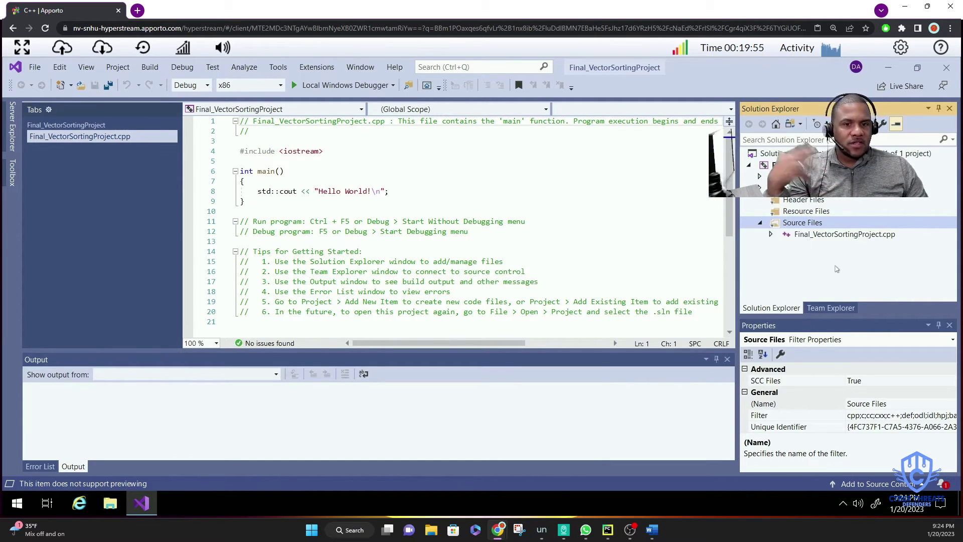